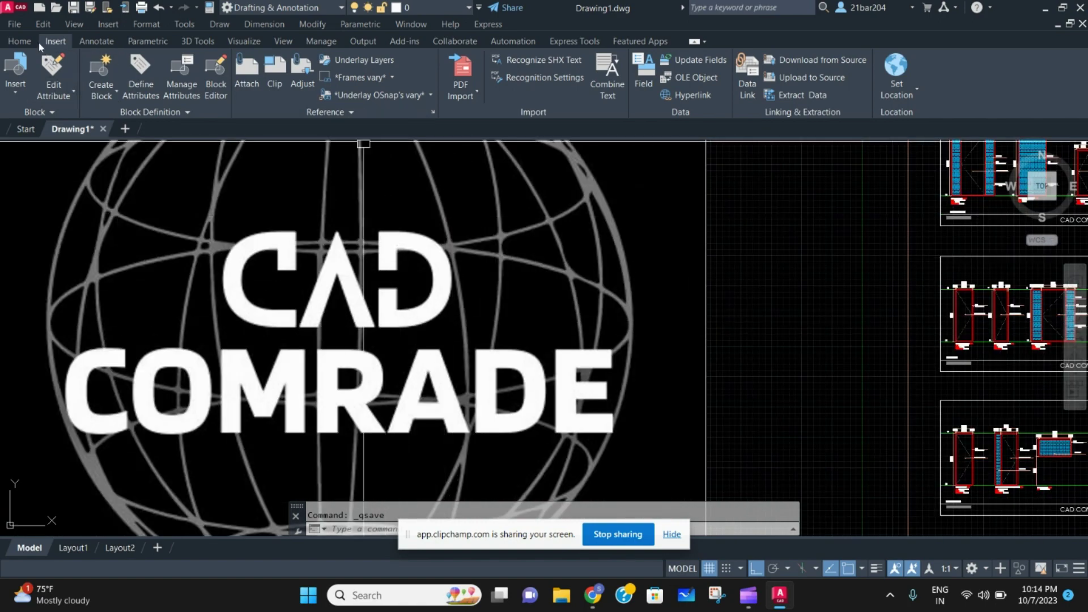
# From the Home tab, pan the view onto the DOOR WINDOW SCHEDULE title and sheet.
pyautogui.click(20, 41)
pyautogui.scroll(-3, 508, 264)
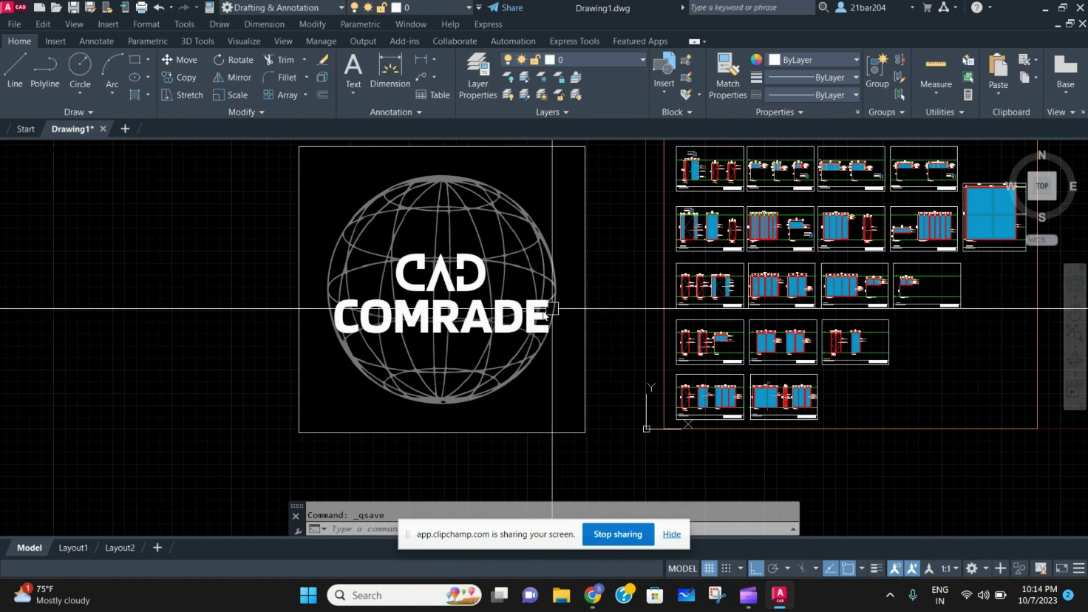
pyautogui.moveTo(508, 263); pyautogui.dragTo(536, 344, button='middle')
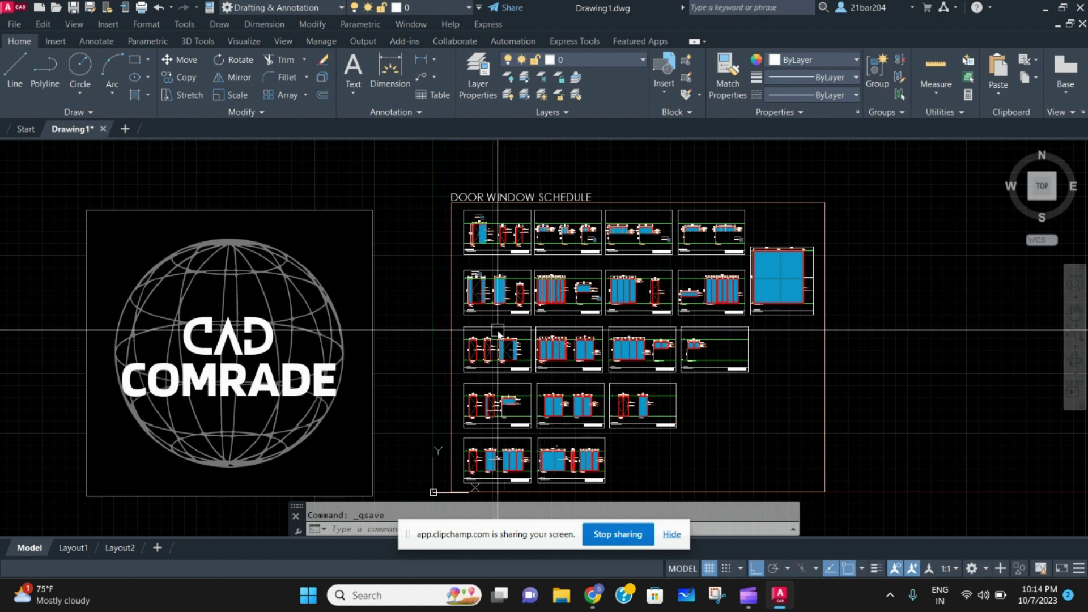
pyautogui.moveTo(710, 416); pyautogui.dragTo(663, 423, button='middle')
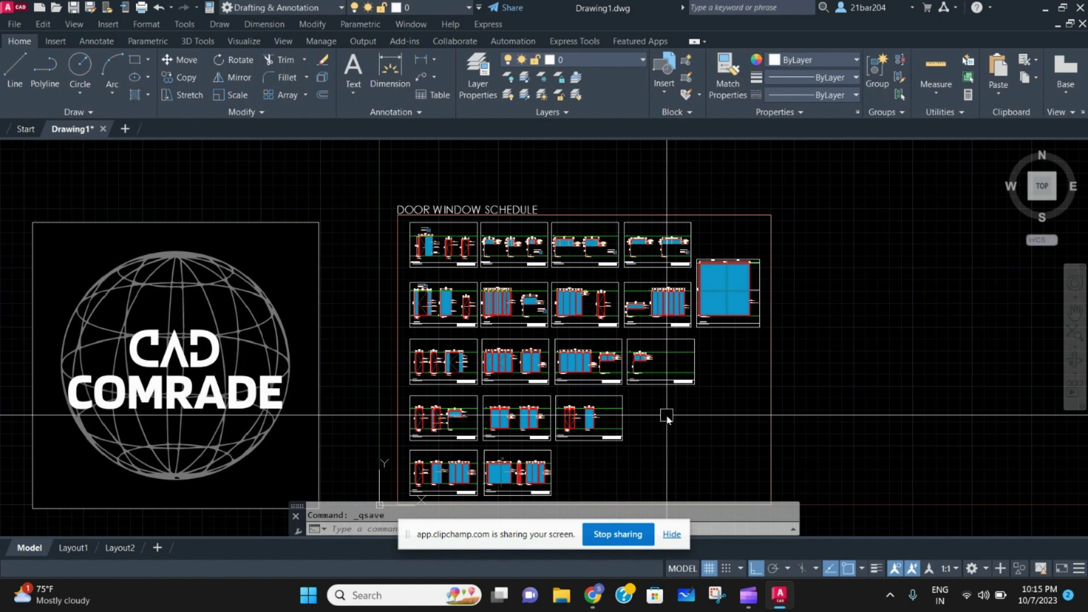
pyautogui.scroll(3, 666, 417)
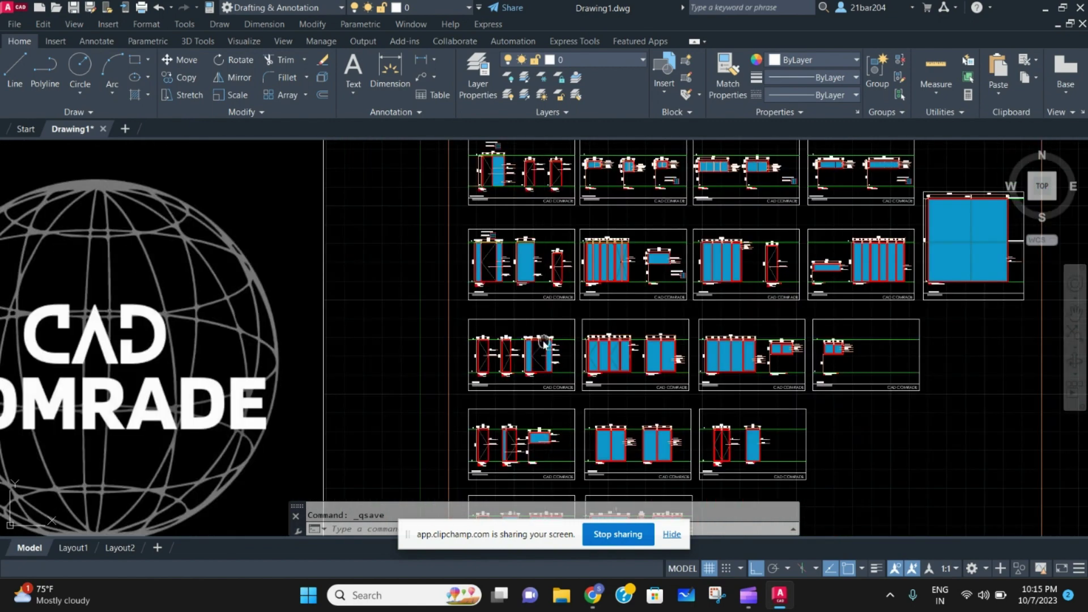
# Pan onto the schedule's top rows, showing the Lower Ground Floor title and lift lobby door D01.
pyautogui.moveTo(649, 449); pyautogui.dragTo(451, 289, button='middle')
pyautogui.scroll(3, 451, 289)
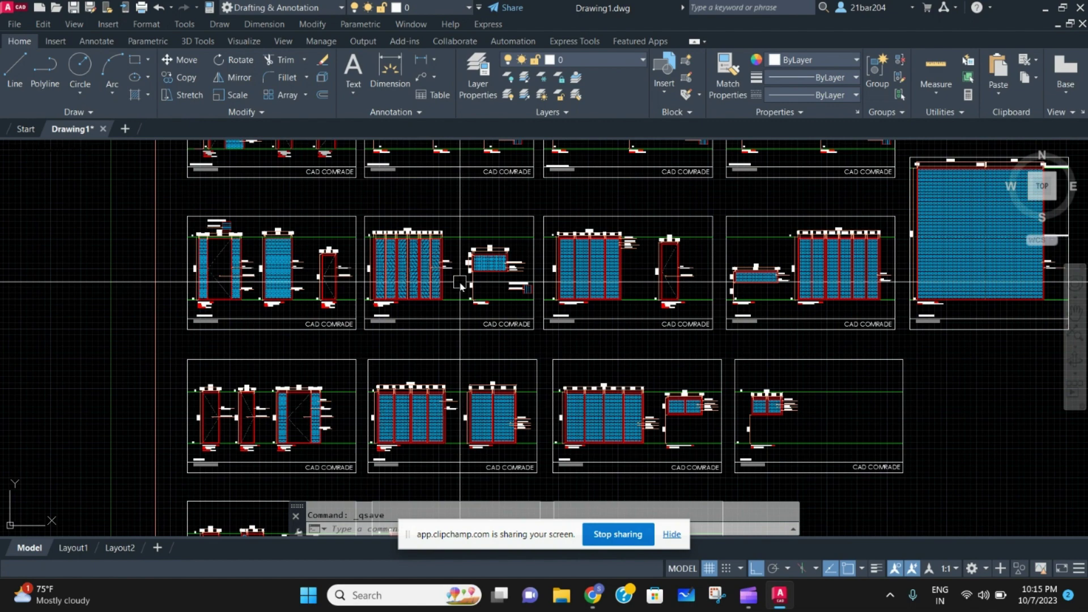
pyautogui.scroll(1, 274, 335)
pyautogui.scroll(2, 275, 336)
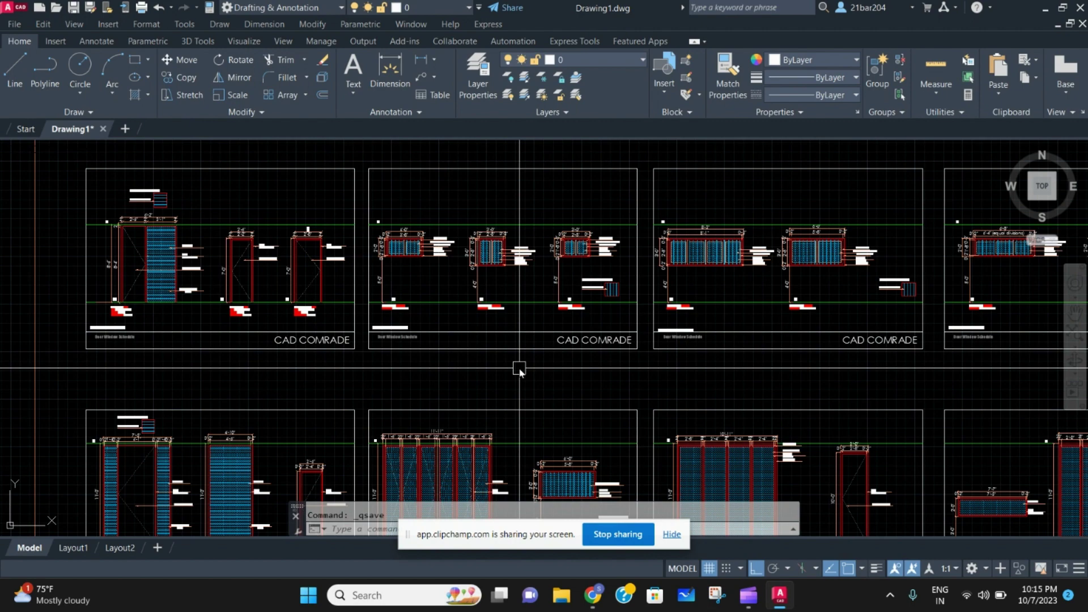
pyautogui.scroll(-2, 497, 391)
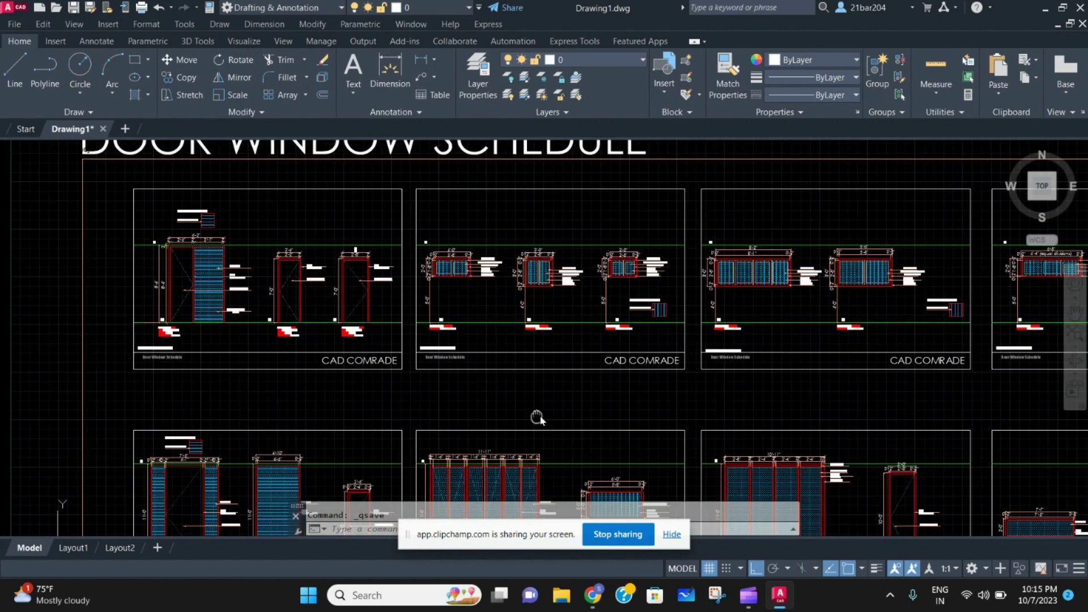
pyautogui.scroll(-2, 497, 391)
pyautogui.scroll(2, 489, 392)
pyautogui.scroll(1, 488, 392)
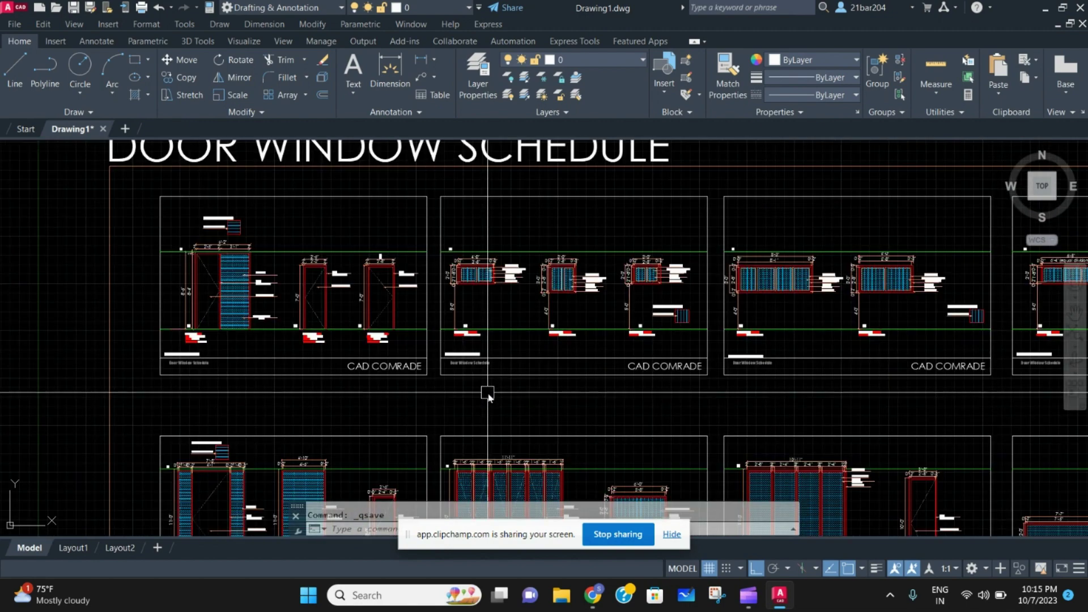
pyautogui.scroll(-2, 488, 392)
pyautogui.scroll(2, 370, 294)
pyautogui.scroll(2, 370, 295)
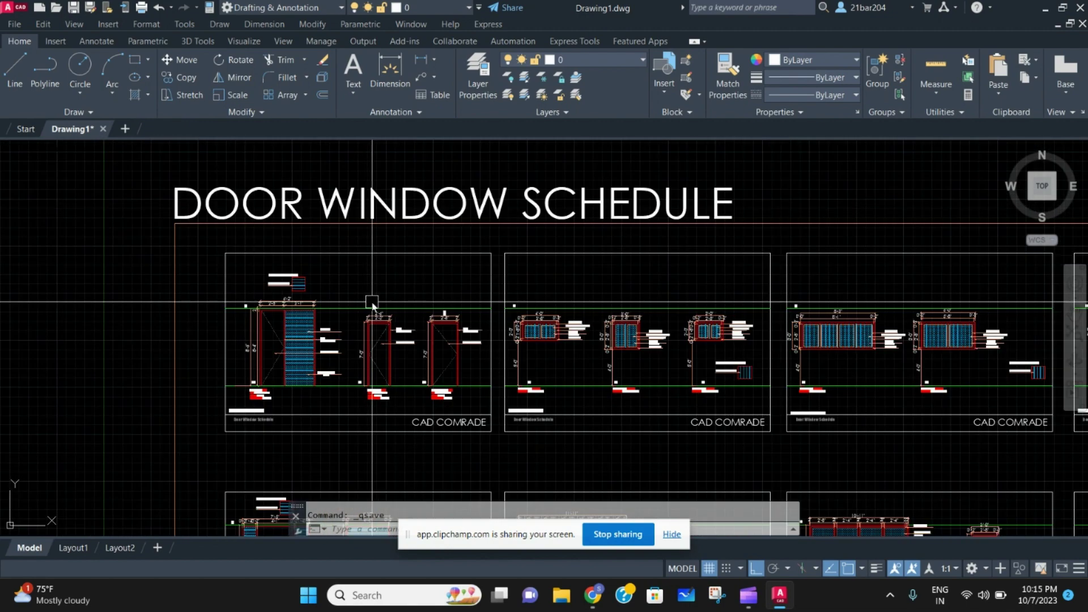
pyautogui.scroll(-2, 551, 269)
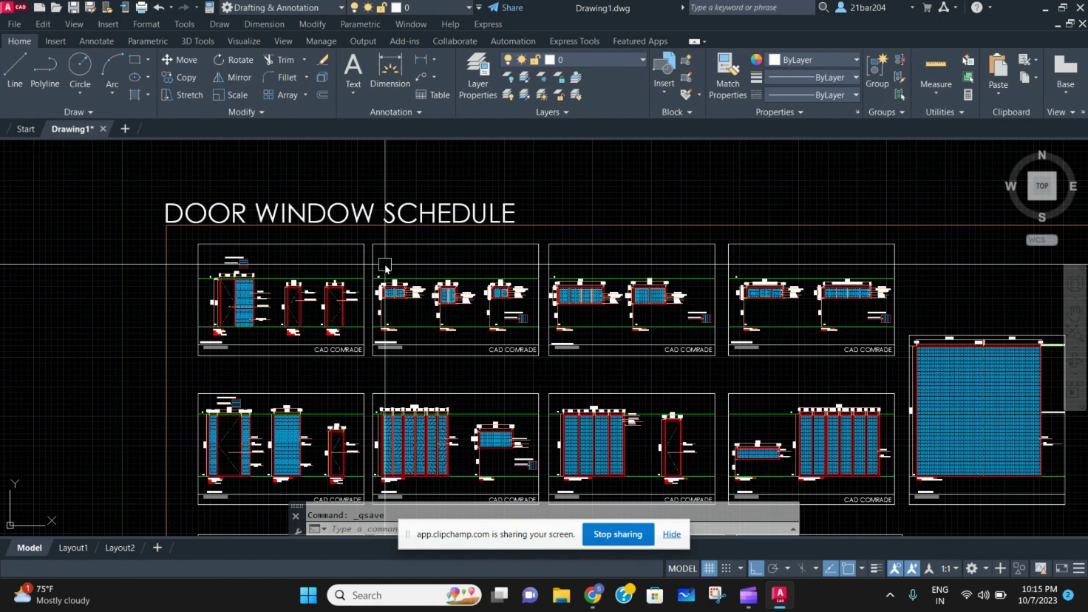
pyautogui.moveTo(432, 317); pyautogui.dragTo(366, 289, button='middle')
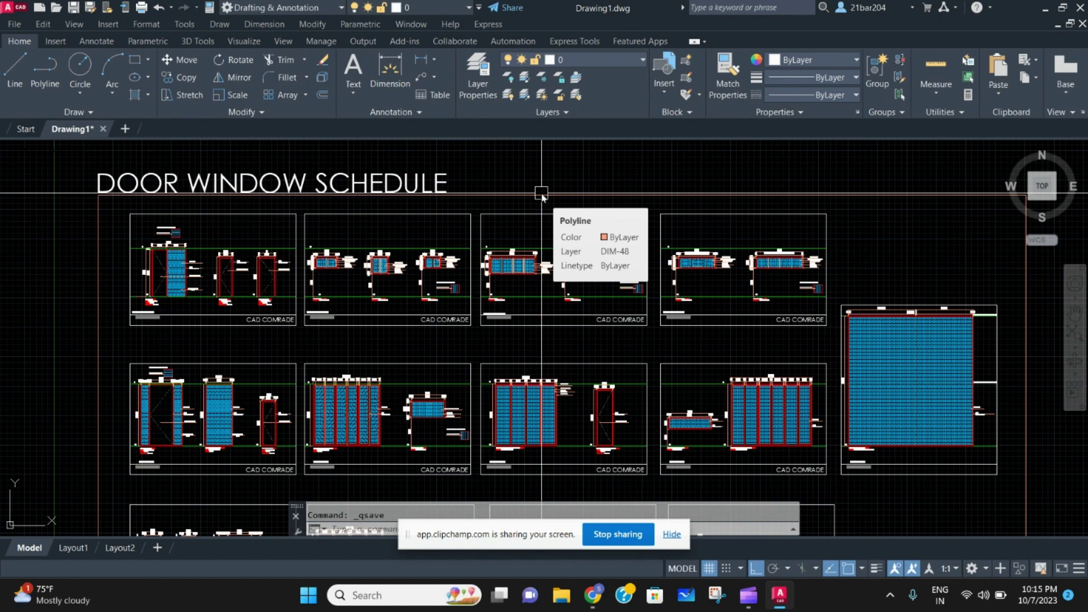
pyautogui.scroll(-2, 541, 197)
pyautogui.scroll(2, 426, 340)
pyautogui.scroll(3, 383, 357)
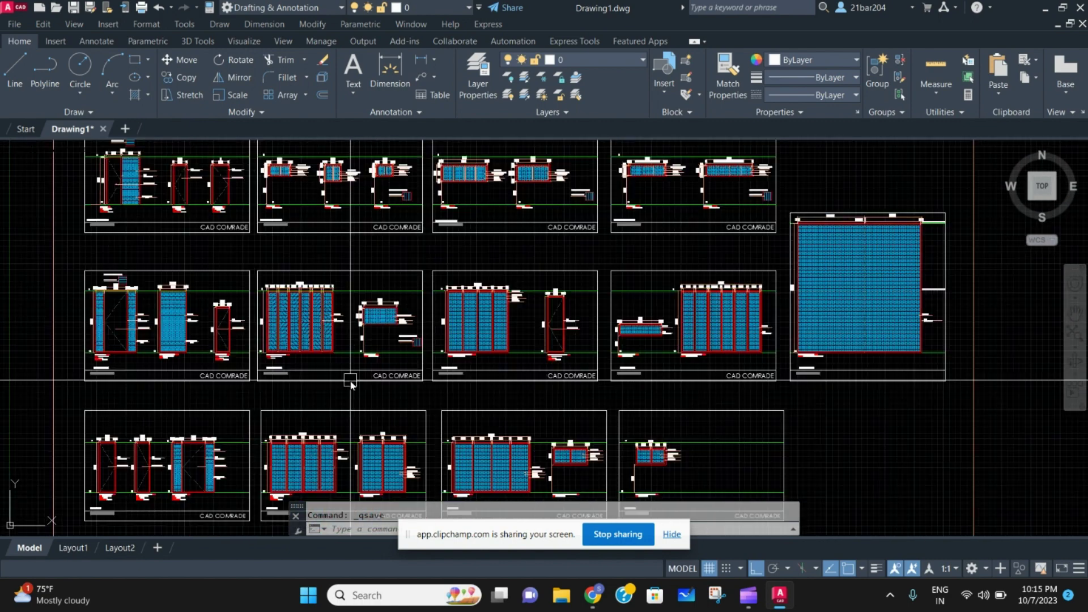
pyautogui.scroll(2, 355, 389)
pyautogui.scroll(-2, 355, 389)
pyautogui.scroll(-2, 356, 389)
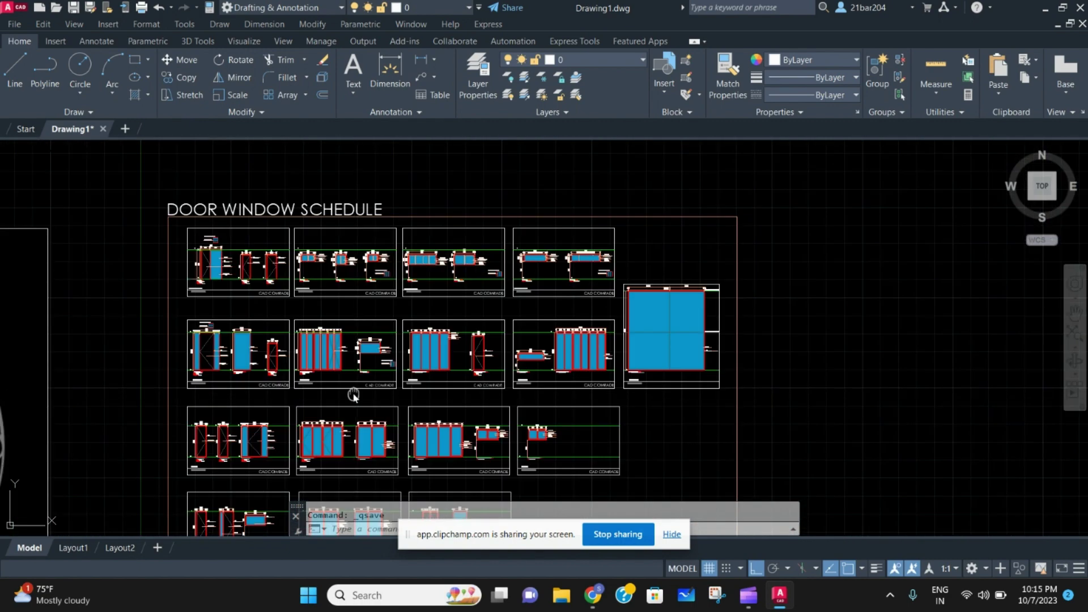
pyautogui.scroll(-1, 340, 387)
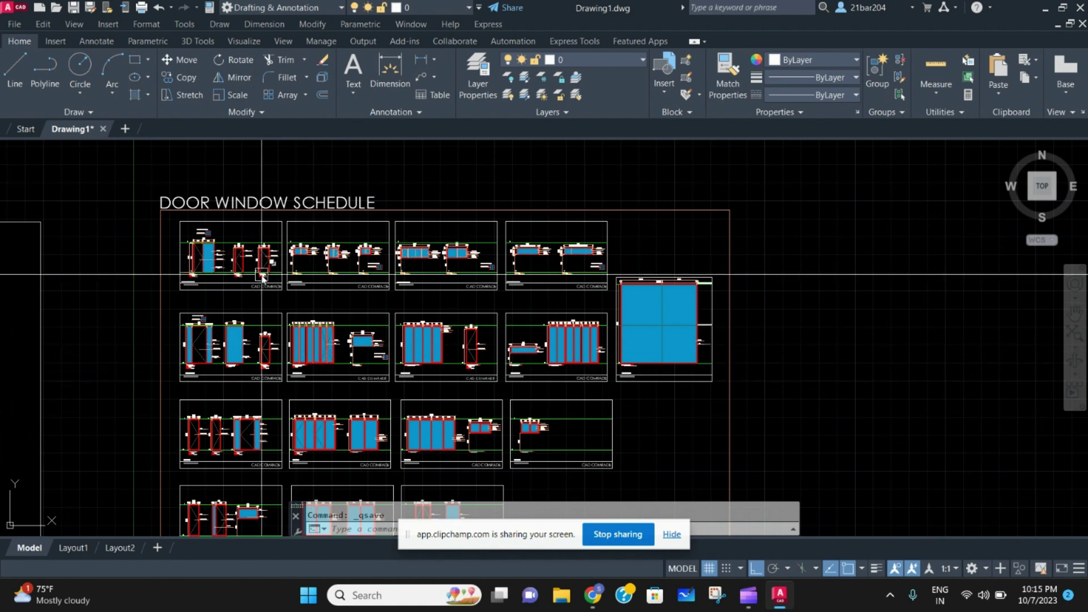
pyautogui.scroll(2, 229, 306)
pyautogui.scroll(1, 230, 306)
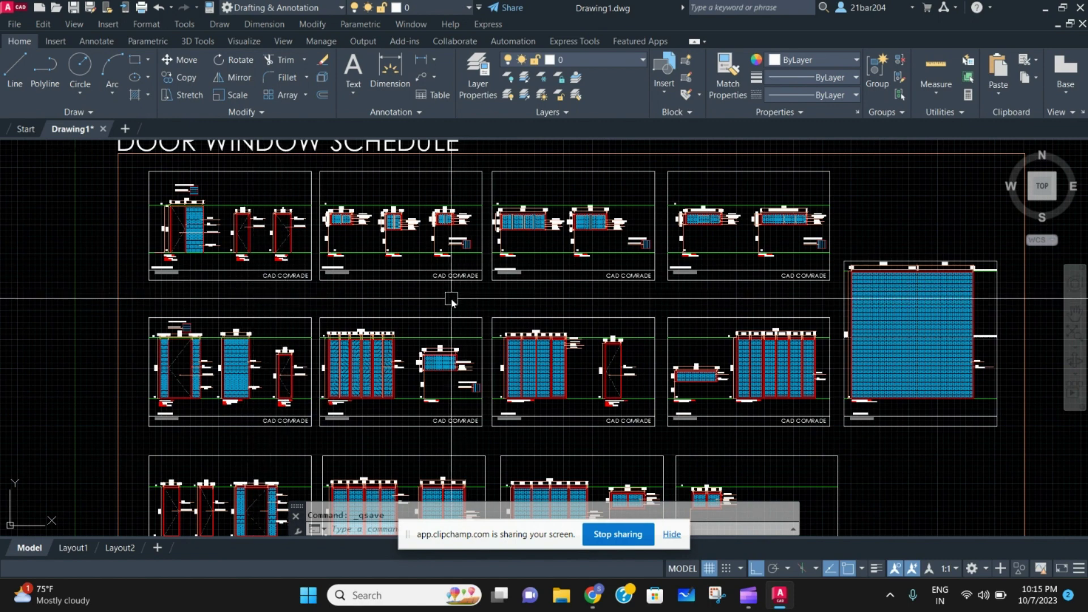
pyautogui.scroll(-3, 357, 353)
pyautogui.scroll(2, 357, 353)
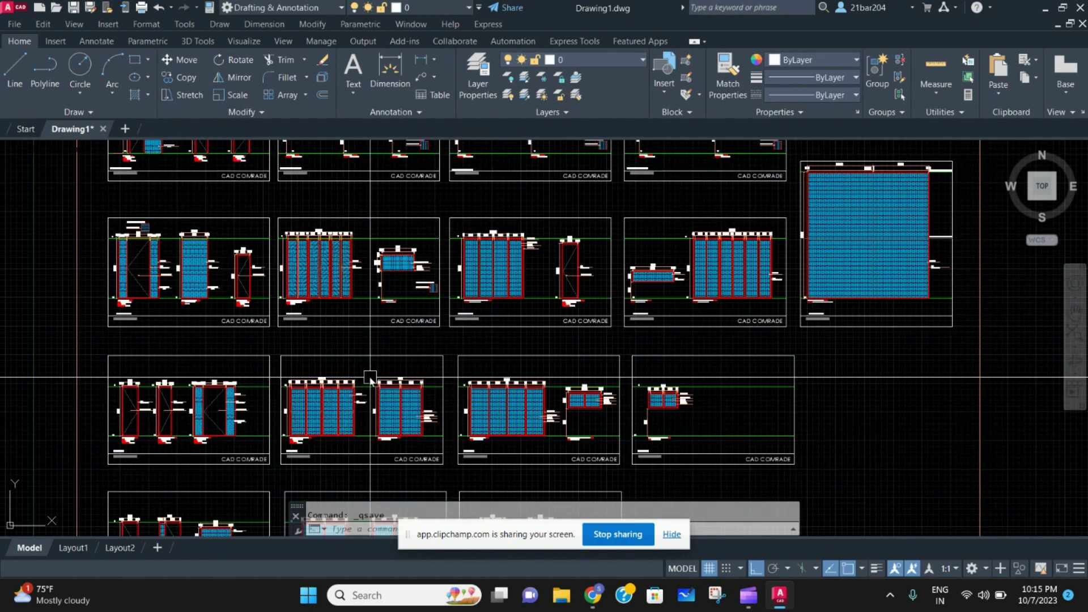
pyautogui.scroll(-3, 308, 346)
pyautogui.scroll(1, 308, 346)
pyautogui.scroll(2, 340, 315)
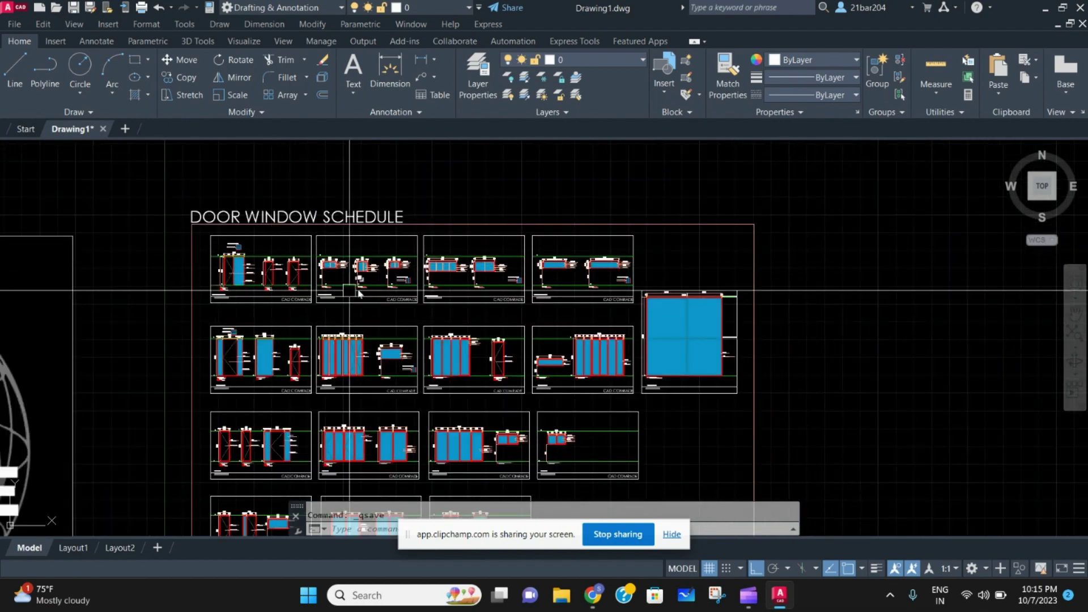
pyautogui.scroll(1, 365, 285)
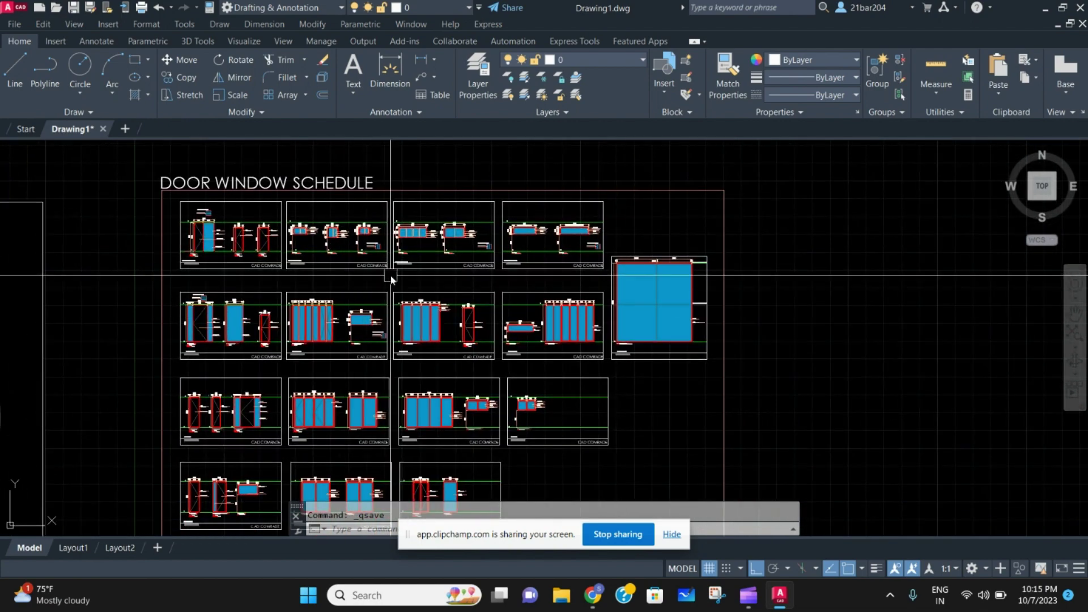
pyautogui.scroll(2, 239, 308)
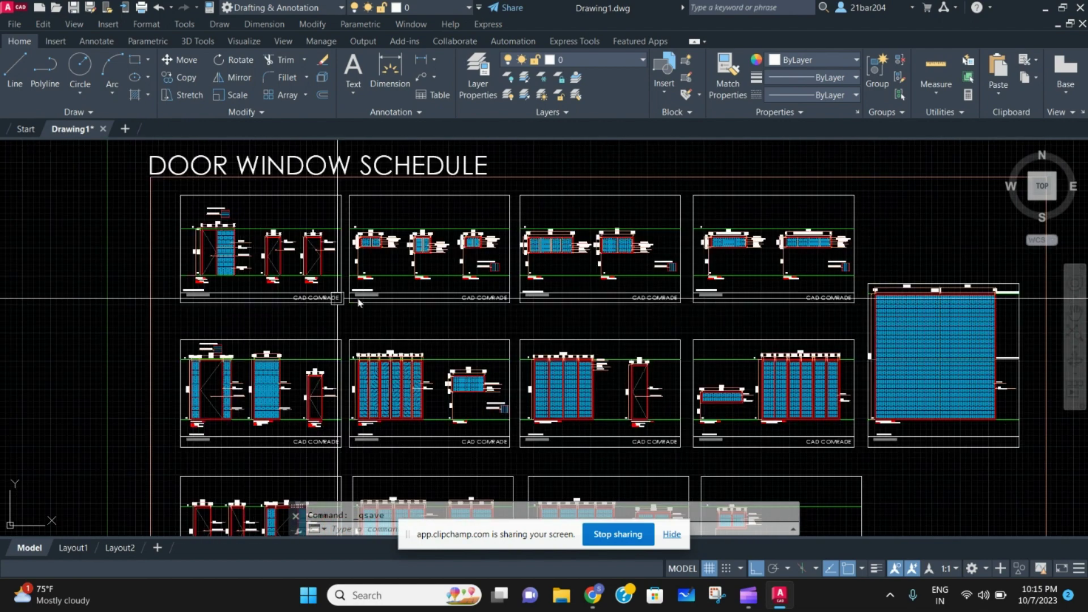
pyautogui.scroll(-2, 357, 302)
pyautogui.scroll(-2, 340, 306)
pyautogui.scroll(-1, 304, 308)
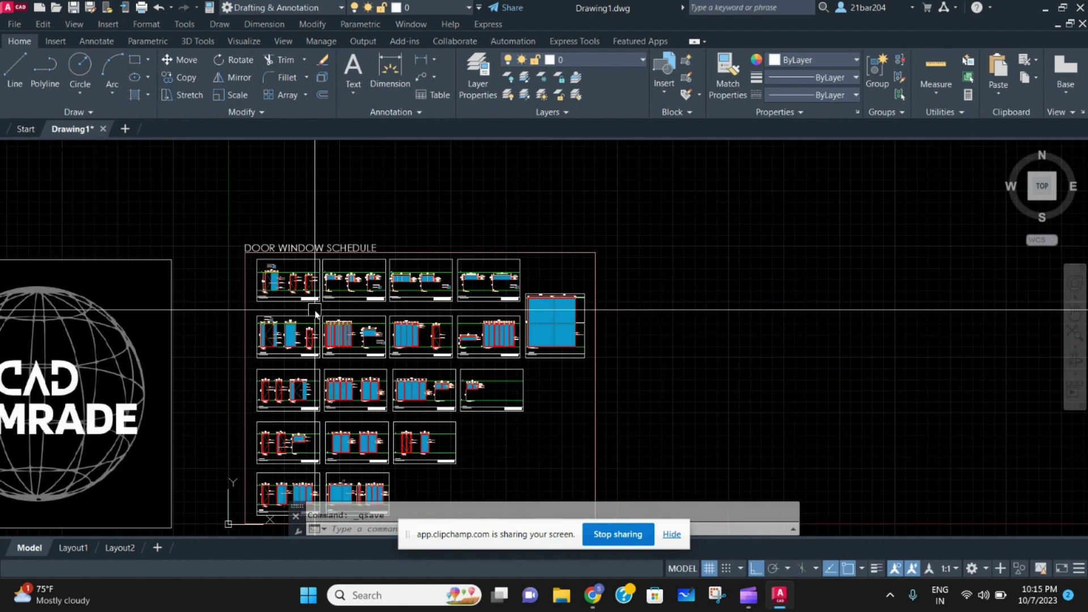
pyautogui.scroll(2, 315, 310)
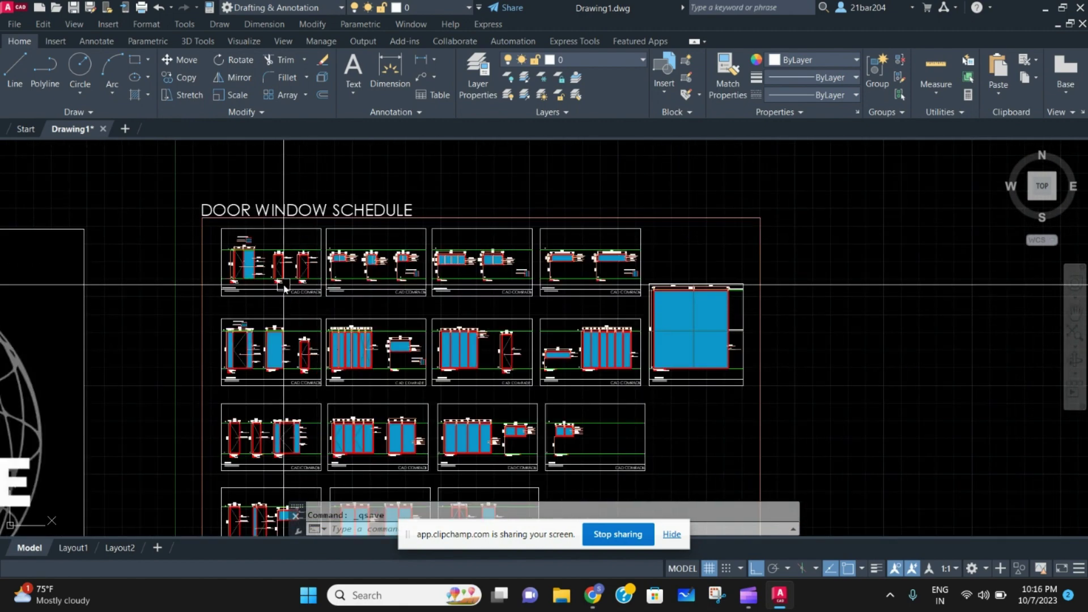
pyautogui.scroll(2, 285, 287)
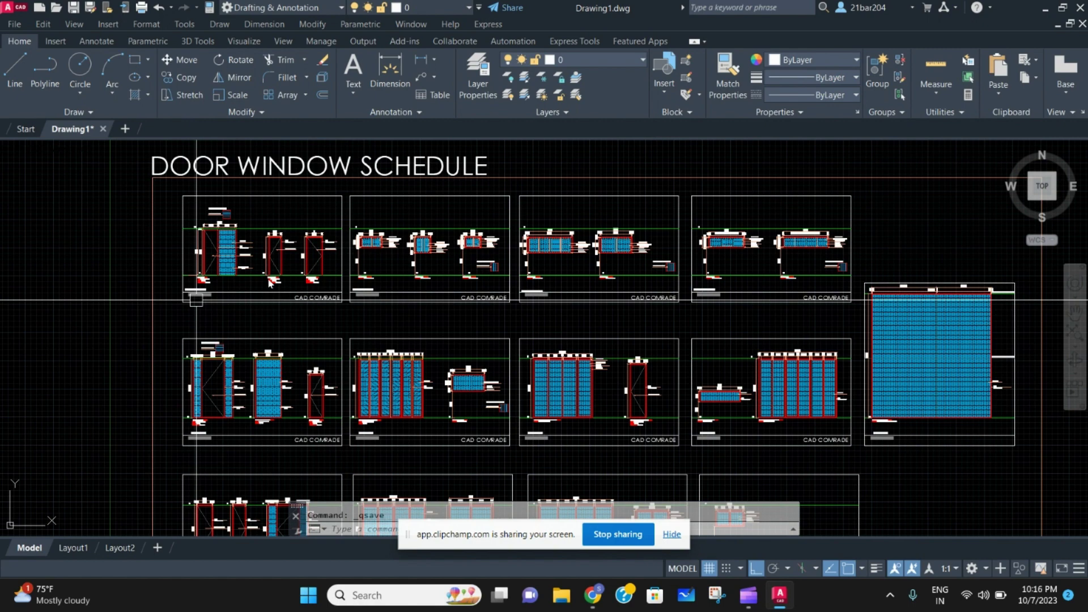
pyautogui.scroll(3, 260, 315)
pyautogui.scroll(3, 212, 315)
pyautogui.scroll(2, 125, 314)
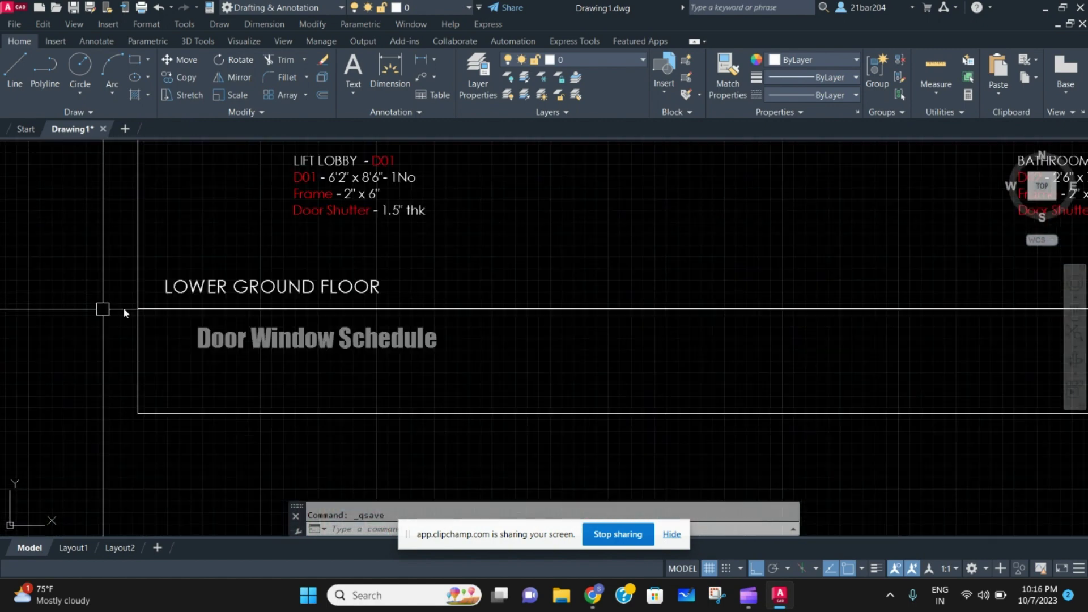
pyautogui.scroll(-5, 263, 287)
pyautogui.scroll(-2, 289, 289)
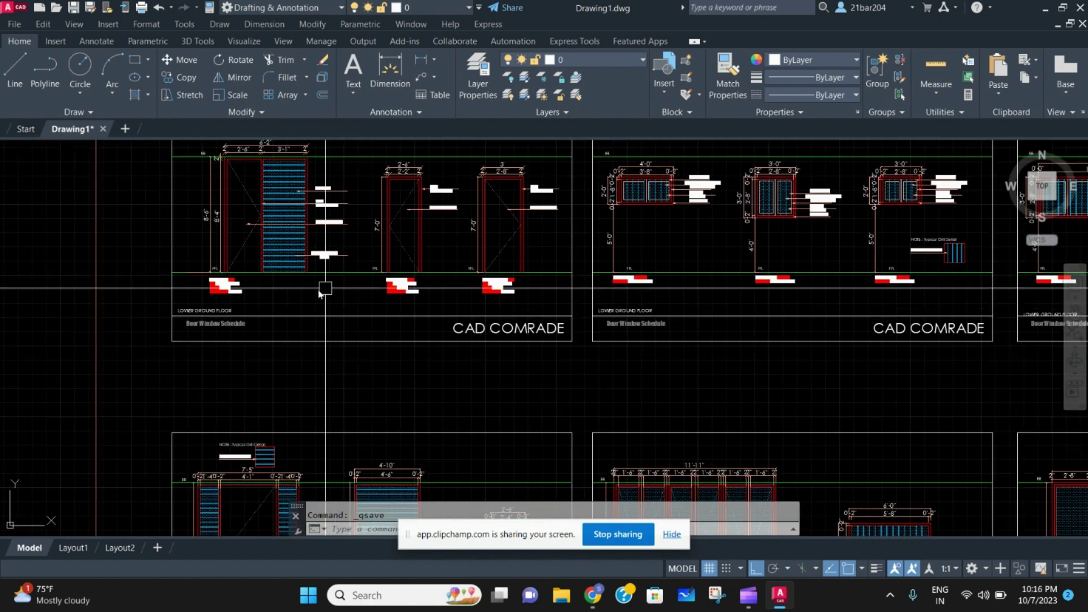
pyautogui.scroll(-2, 291, 255)
pyautogui.scroll(-2, 281, 263)
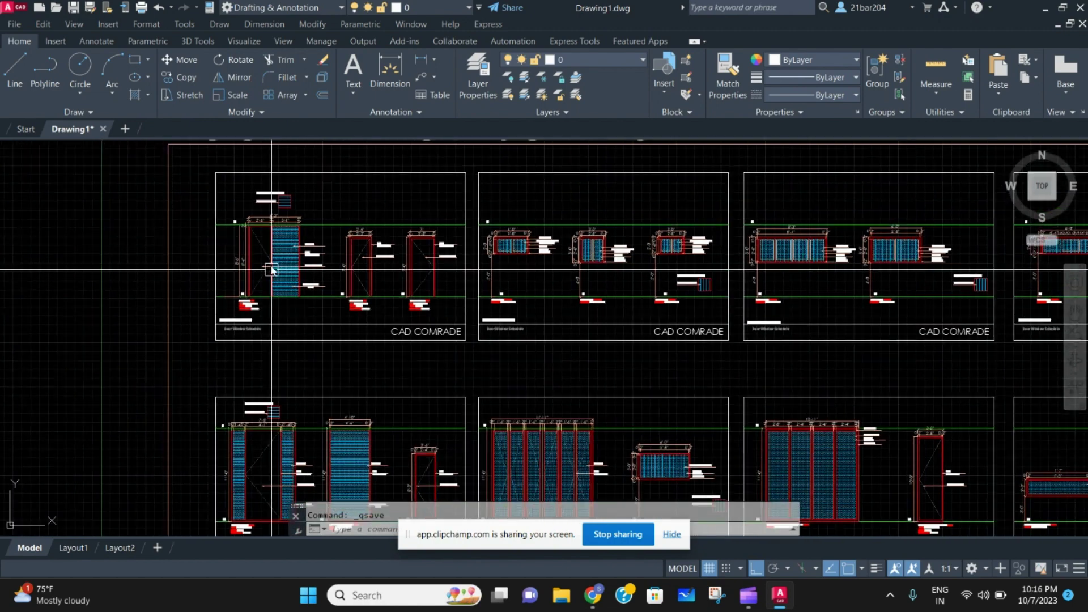
pyautogui.scroll(-2, 551, 242)
pyautogui.scroll(-2, 595, 254)
pyautogui.moveTo(646, 263); pyautogui.dragTo(731, 273, button='middle')
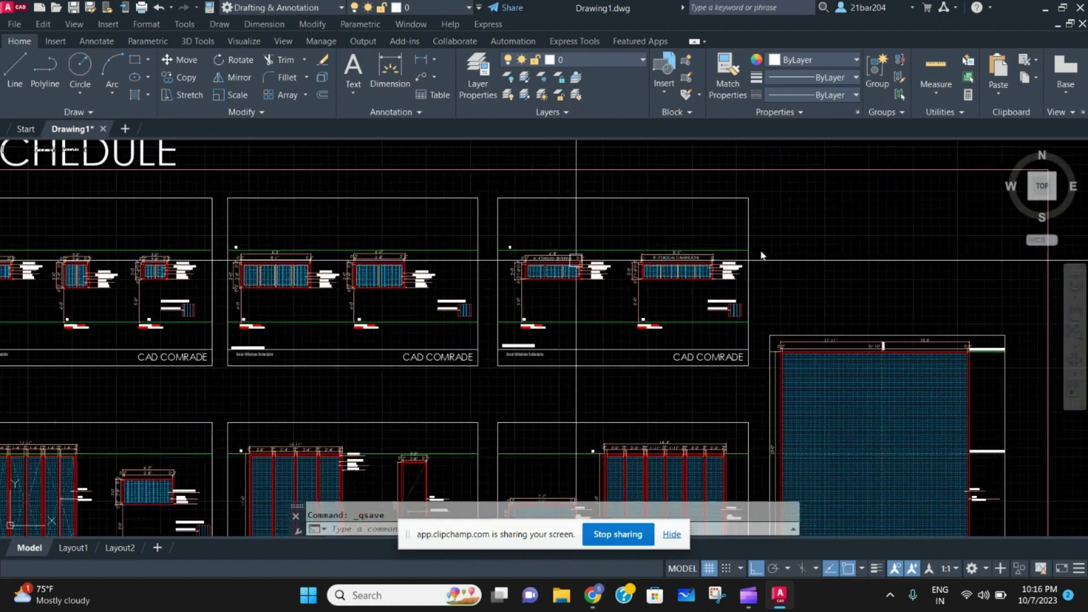
pyautogui.scroll(-2, 797, 281)
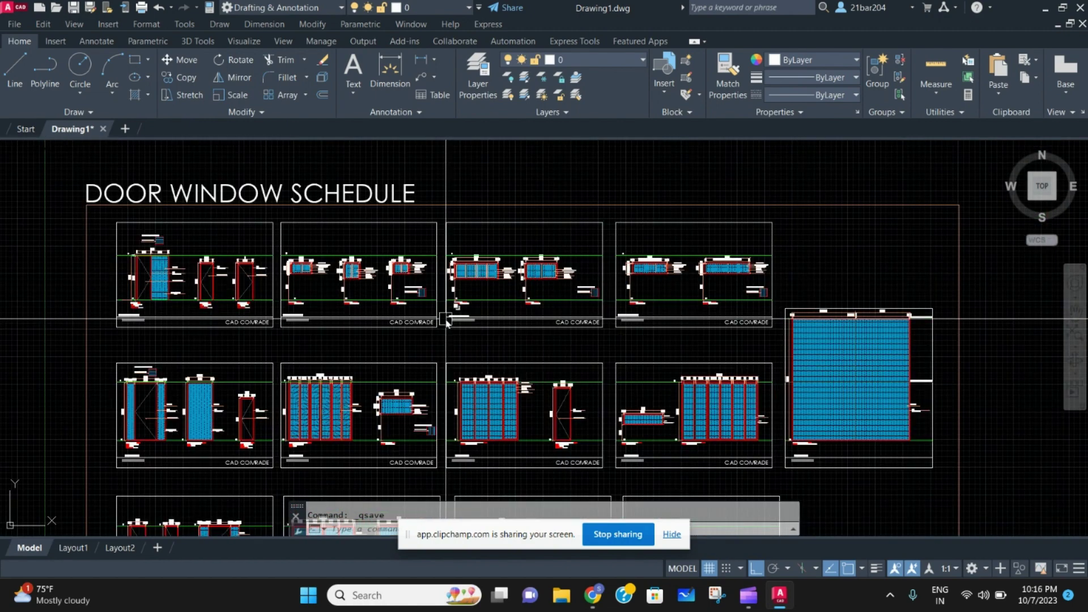
pyautogui.scroll(2, 402, 306)
pyautogui.scroll(2, 401, 306)
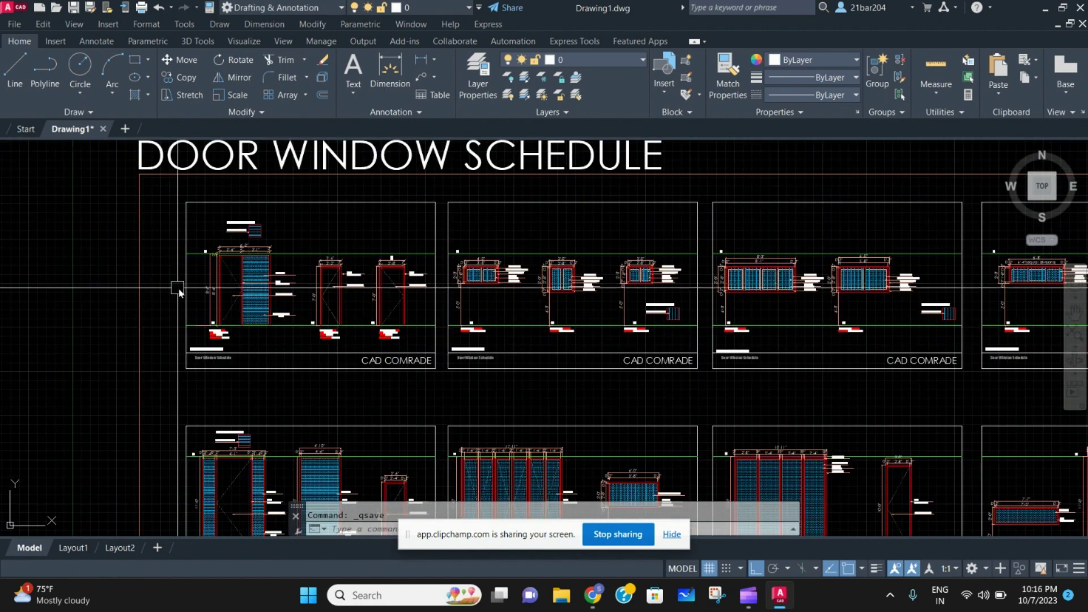
pyautogui.scroll(2, 255, 323)
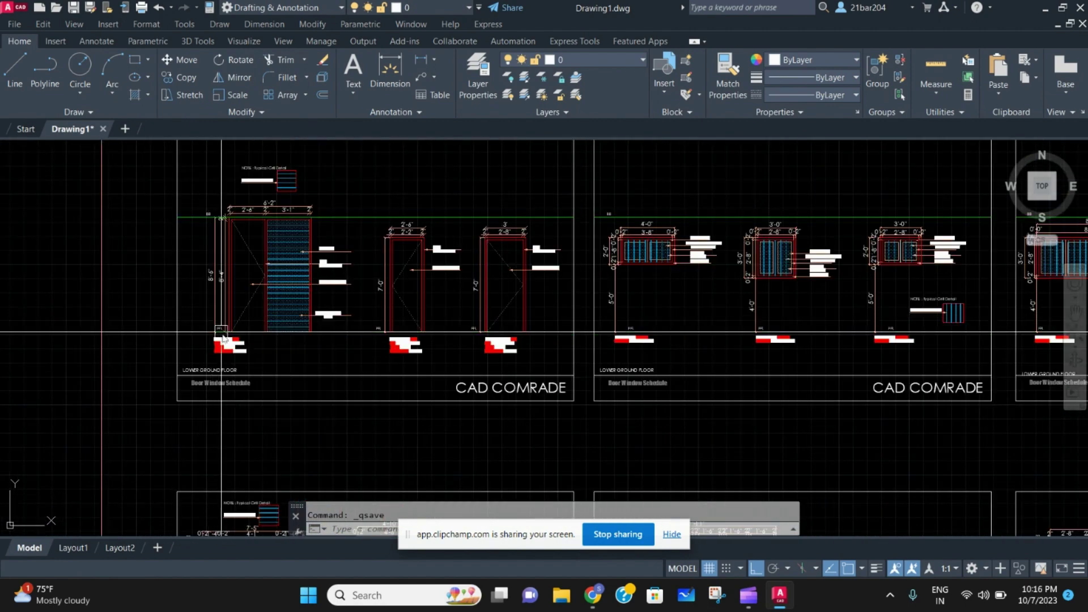
pyautogui.scroll(4, 226, 340)
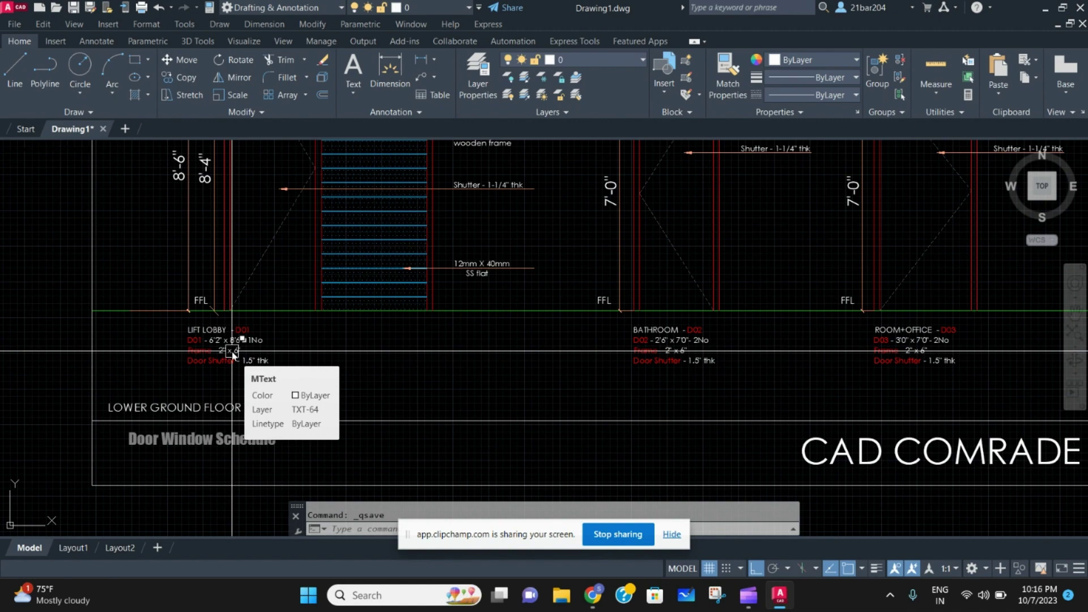
pyautogui.scroll(4, 231, 353)
pyautogui.scroll(2, 255, 323)
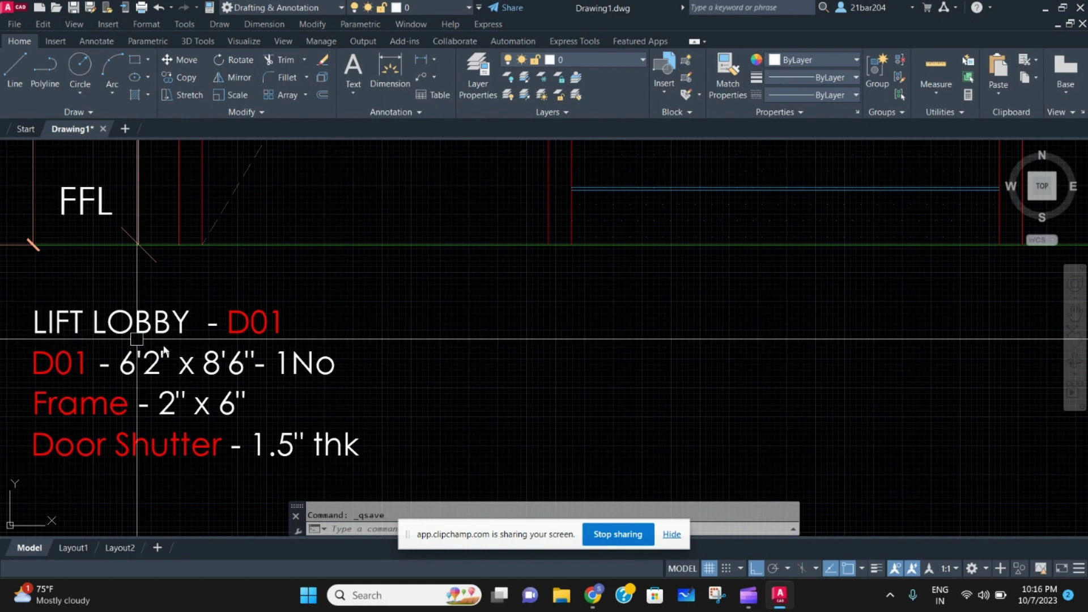
pyautogui.scroll(-2, 161, 349)
pyautogui.scroll(2, 162, 340)
pyautogui.scroll(-2, 162, 332)
pyautogui.scroll(2, 164, 311)
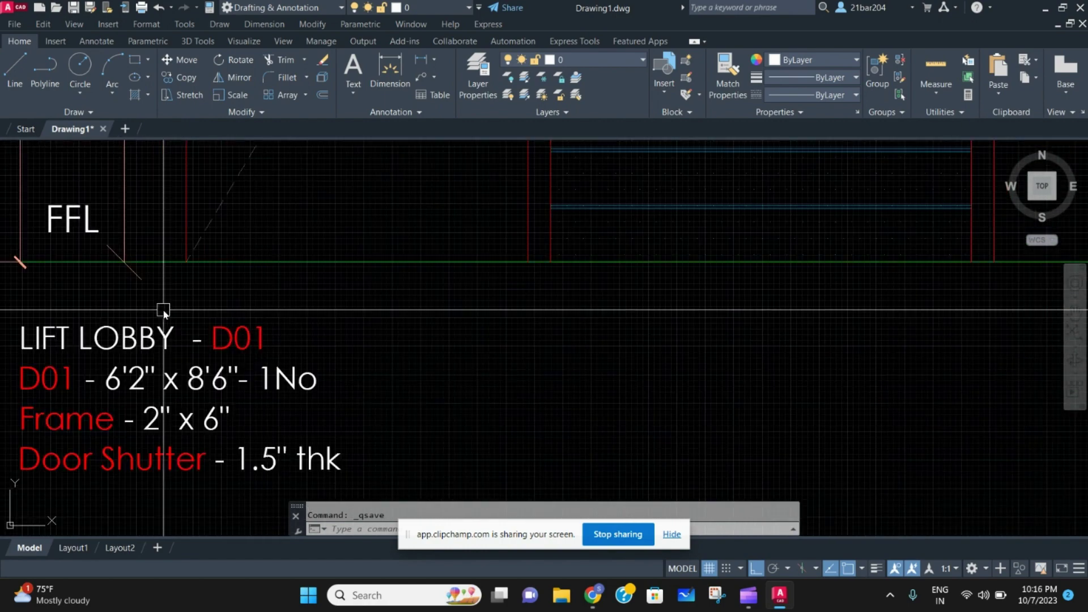
pyautogui.scroll(-2, 211, 344)
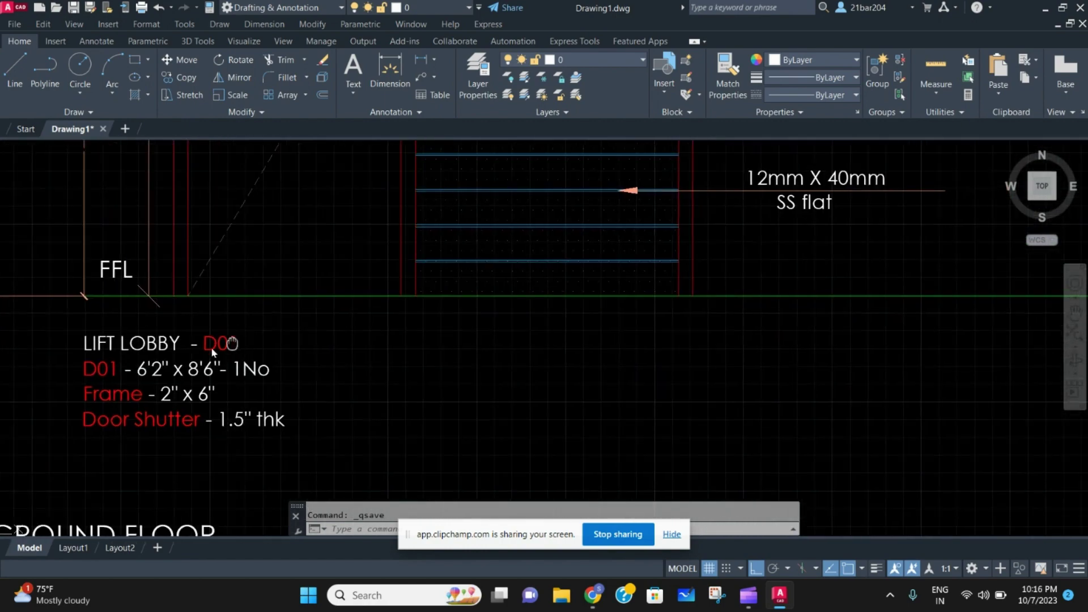
pyautogui.scroll(-4, 211, 348)
pyautogui.scroll(5, 218, 372)
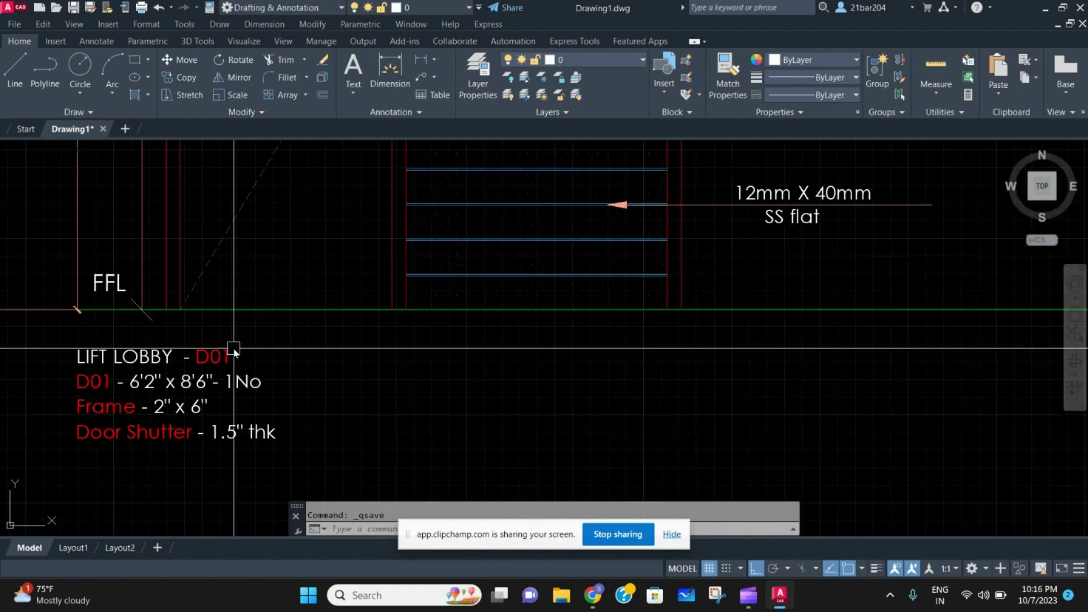
pyautogui.scroll(-4, 345, 344)
pyautogui.scroll(-3, 332, 366)
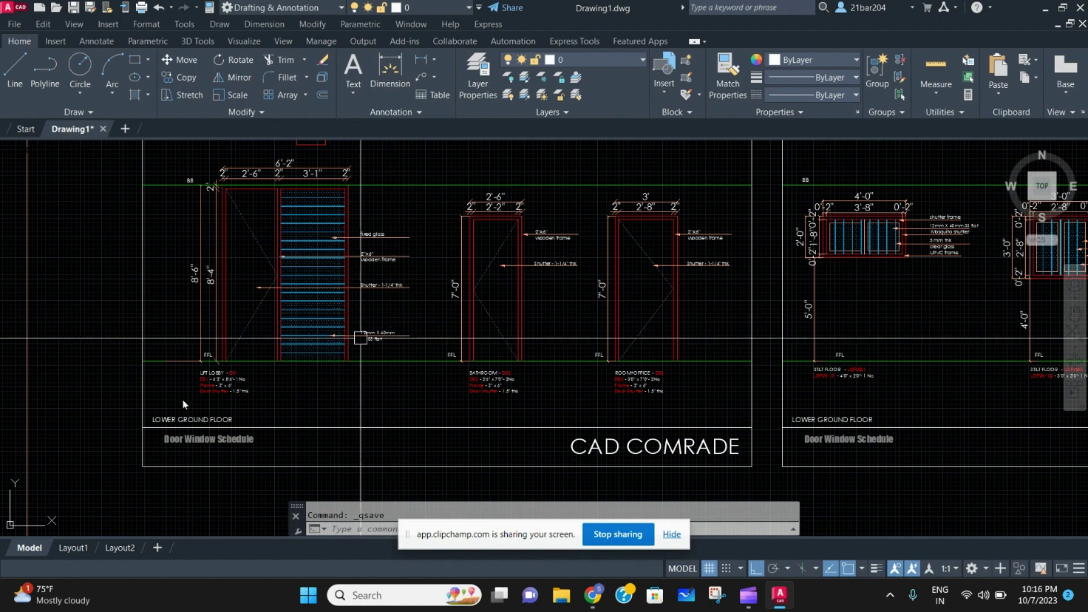
pyautogui.scroll(3, 182, 366)
pyautogui.scroll(2, 127, 68)
pyautogui.scroll(-4, 272, 289)
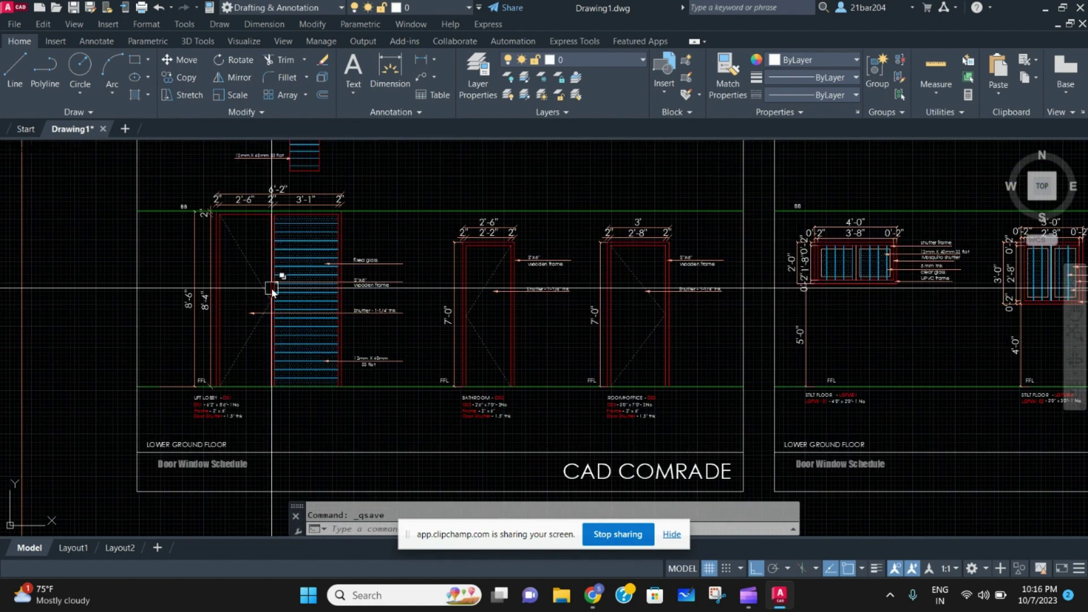
pyautogui.scroll(2, 272, 289)
pyautogui.scroll(4, 272, 256)
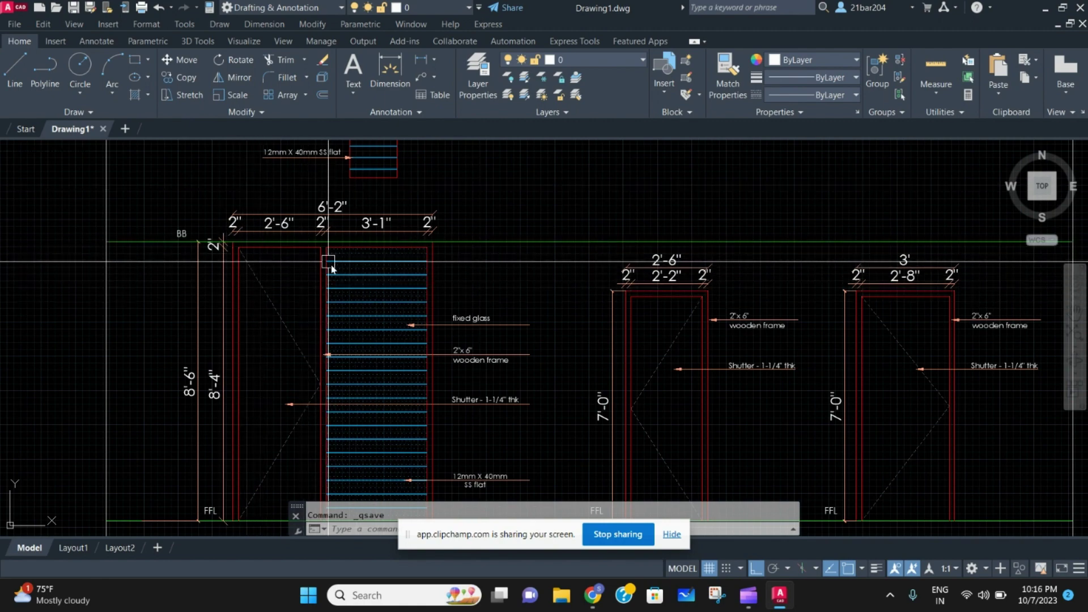
pyautogui.scroll(2, 327, 255)
pyautogui.moveTo(569, 410); pyautogui.dragTo(550, 278, button='middle')
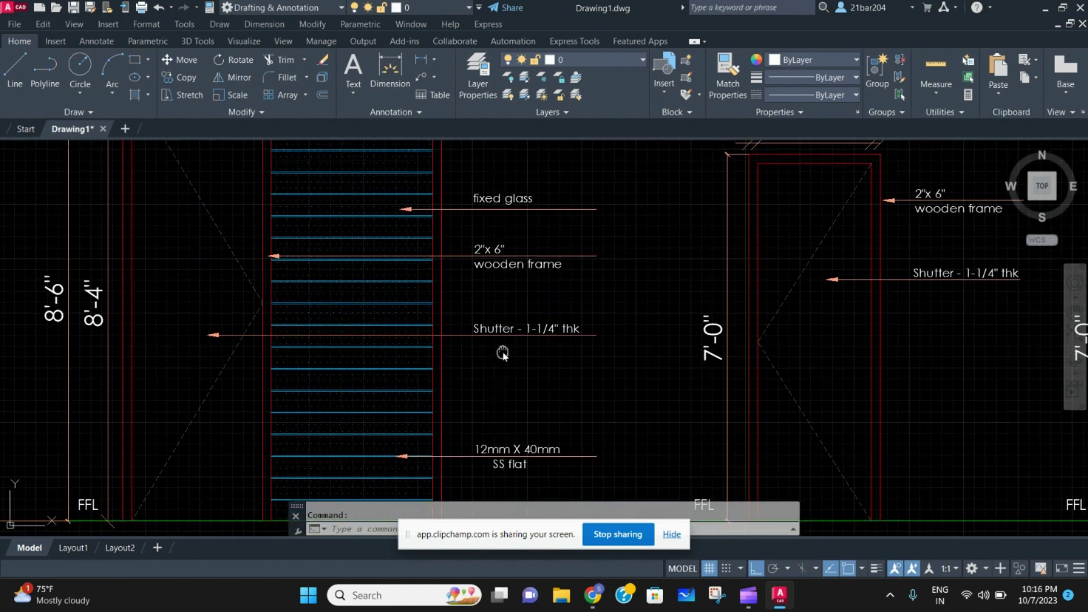
pyautogui.moveTo(502, 354); pyautogui.dragTo(490, 309, button='middle')
pyautogui.moveTo(323, 361); pyautogui.dragTo(287, 396, button='middle')
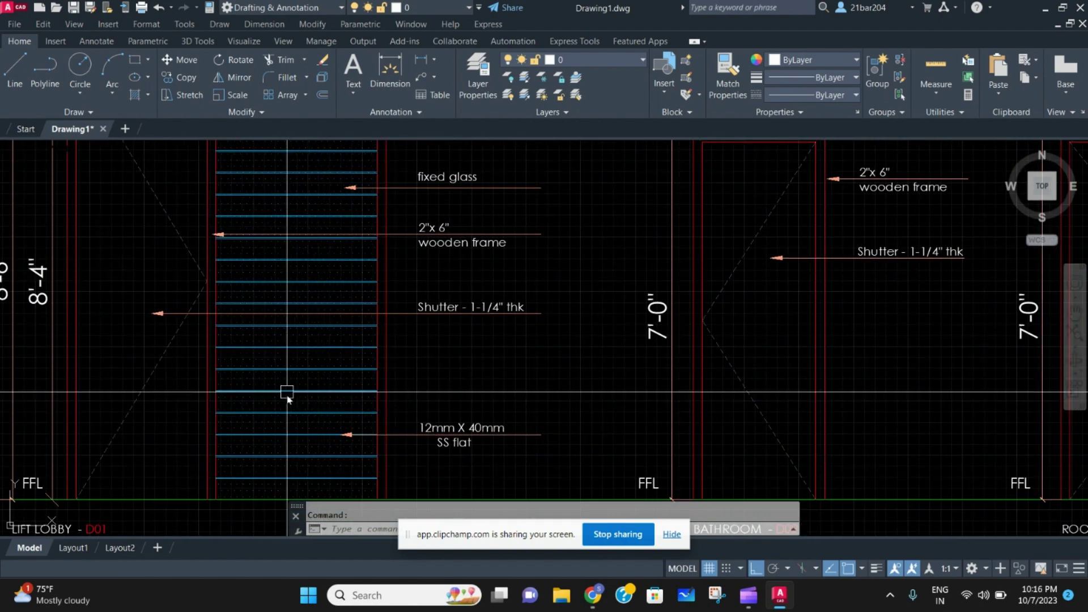
pyautogui.scroll(-2, 334, 389)
pyautogui.scroll(-2, 244, 328)
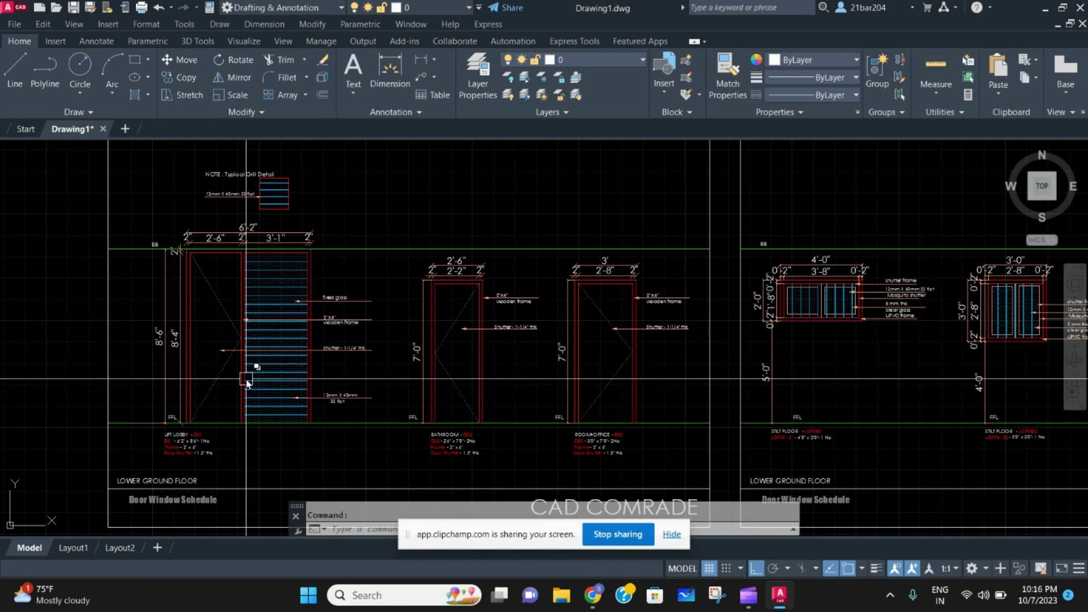
pyautogui.moveTo(361, 377); pyautogui.dragTo(336, 388, button='middle')
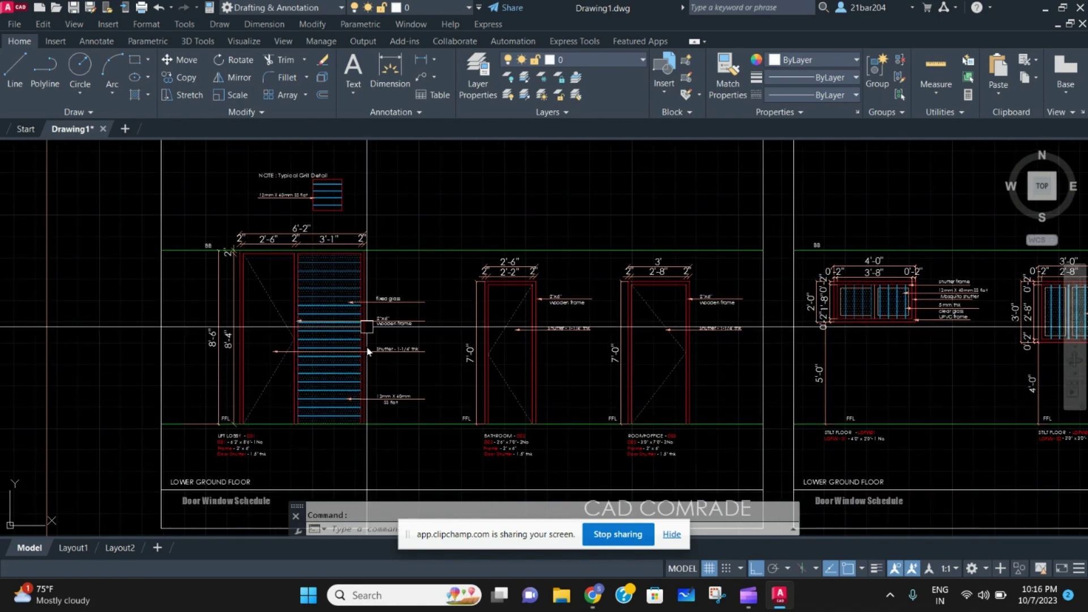
pyautogui.scroll(1, 367, 350)
pyautogui.scroll(-3, 366, 349)
pyautogui.scroll(-1, 255, 374)
pyautogui.scroll(4, 138, 373)
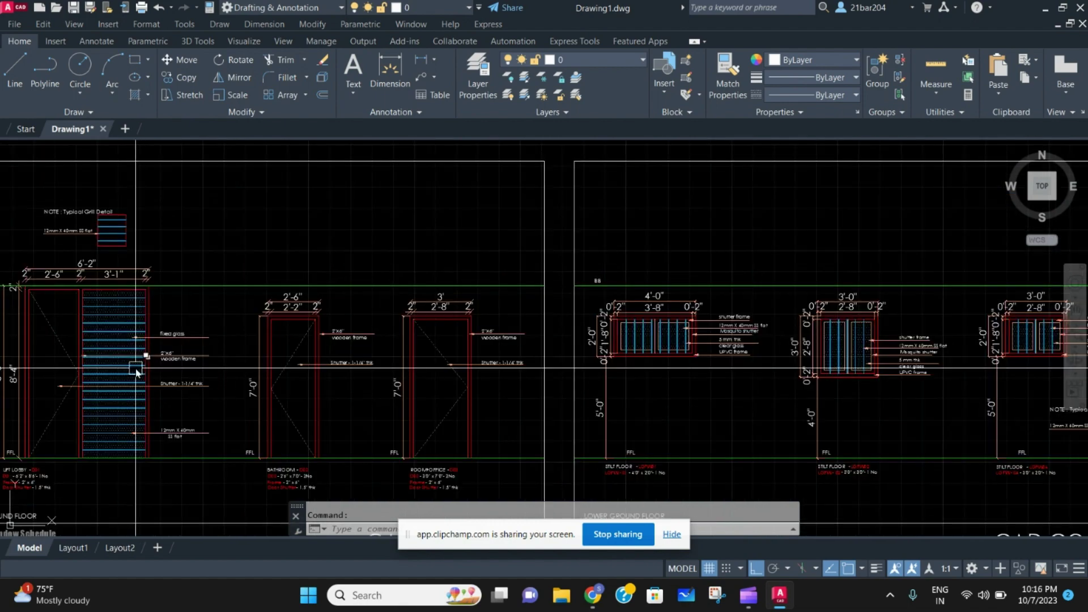
pyautogui.scroll(-2, 138, 373)
# Pan back to the full door sheet before zooming into the 4'-0" stilt floor window.
pyautogui.moveTo(341, 357); pyautogui.dragTo(583, 289, button='middle')
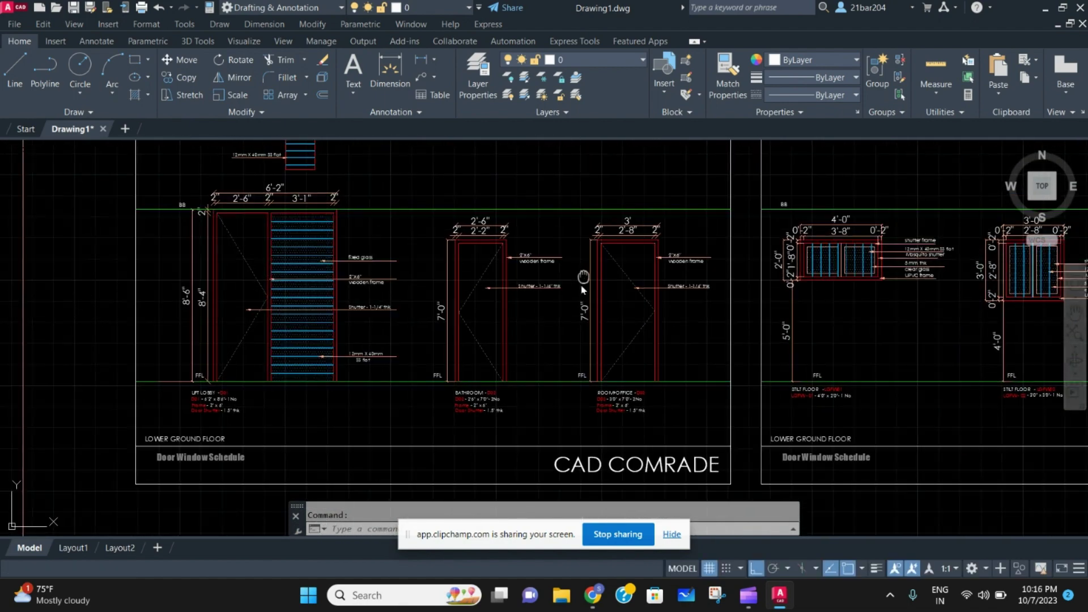
pyautogui.scroll(-1, 583, 289)
pyautogui.scroll(-1, 405, 367)
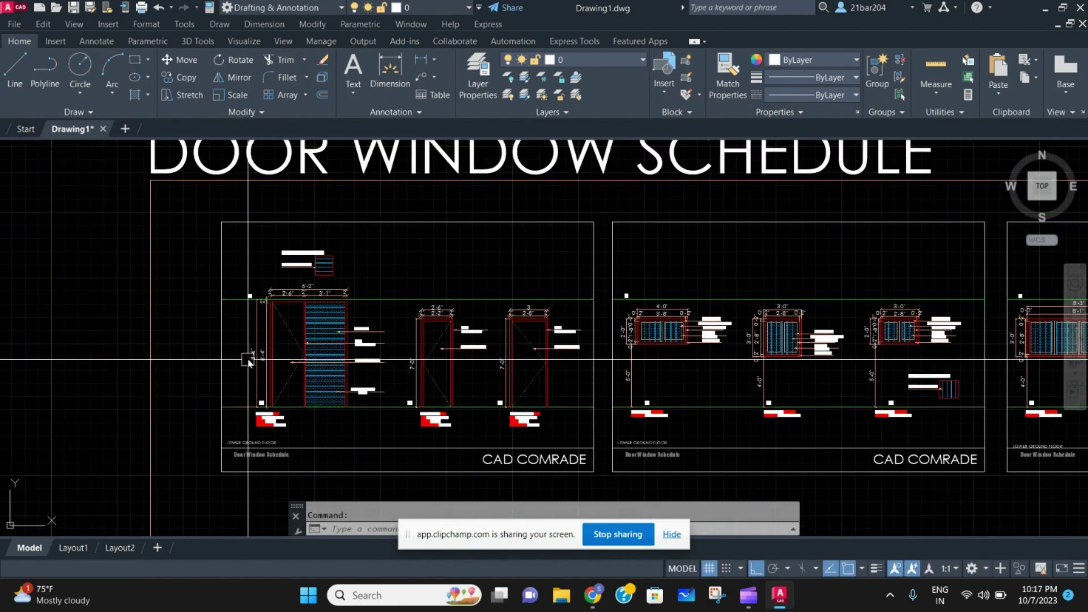
pyautogui.scroll(2, 646, 340)
pyautogui.scroll(4, 311, 339)
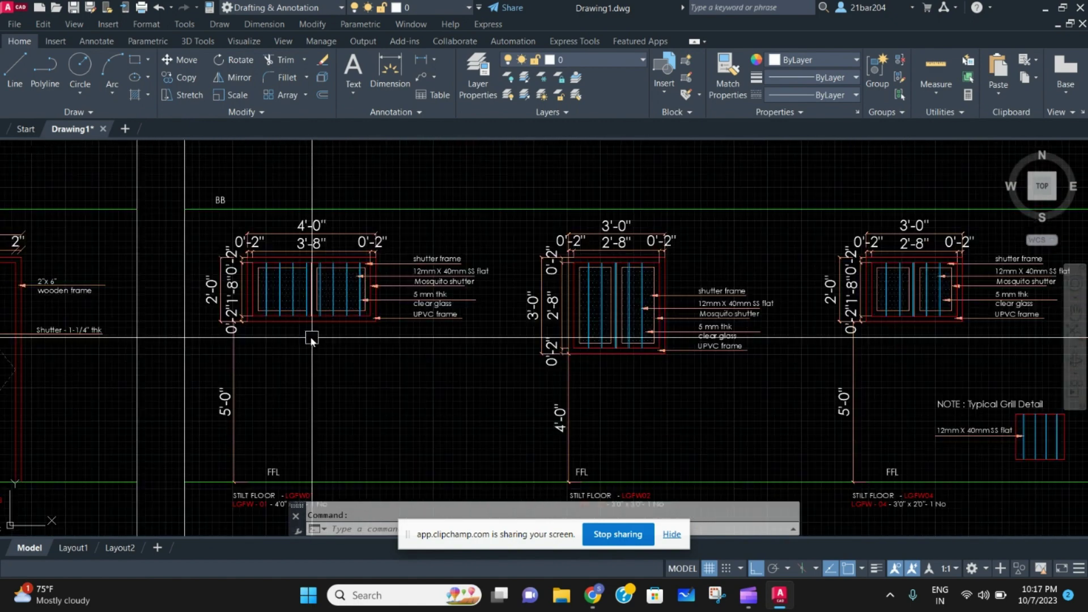
pyautogui.scroll(-1, 312, 339)
pyautogui.scroll(-2, 255, 357)
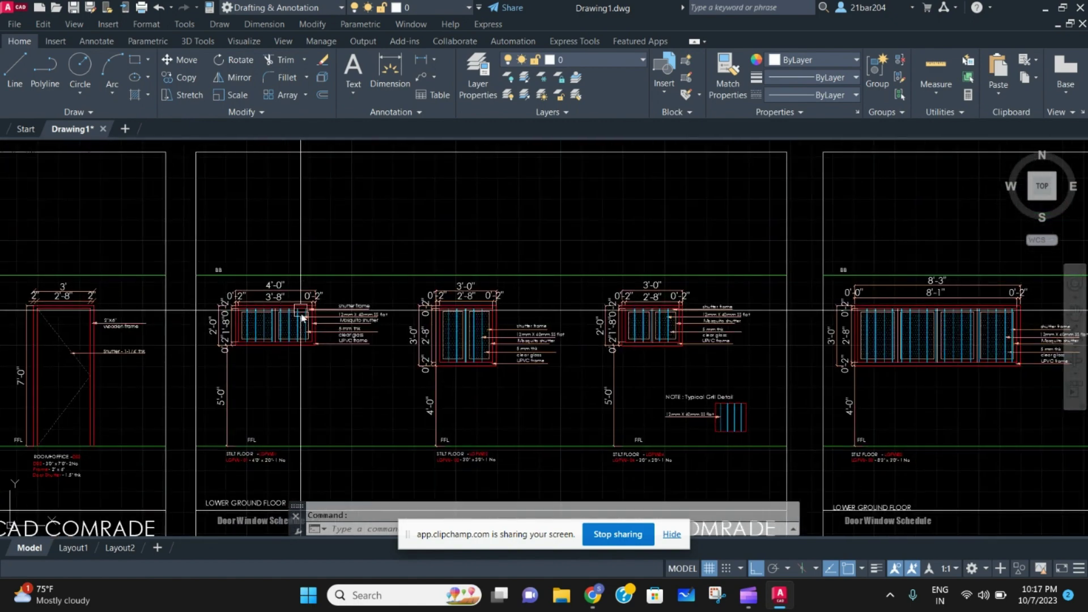
pyautogui.scroll(-1, 300, 319)
pyautogui.scroll(-2, 652, 251)
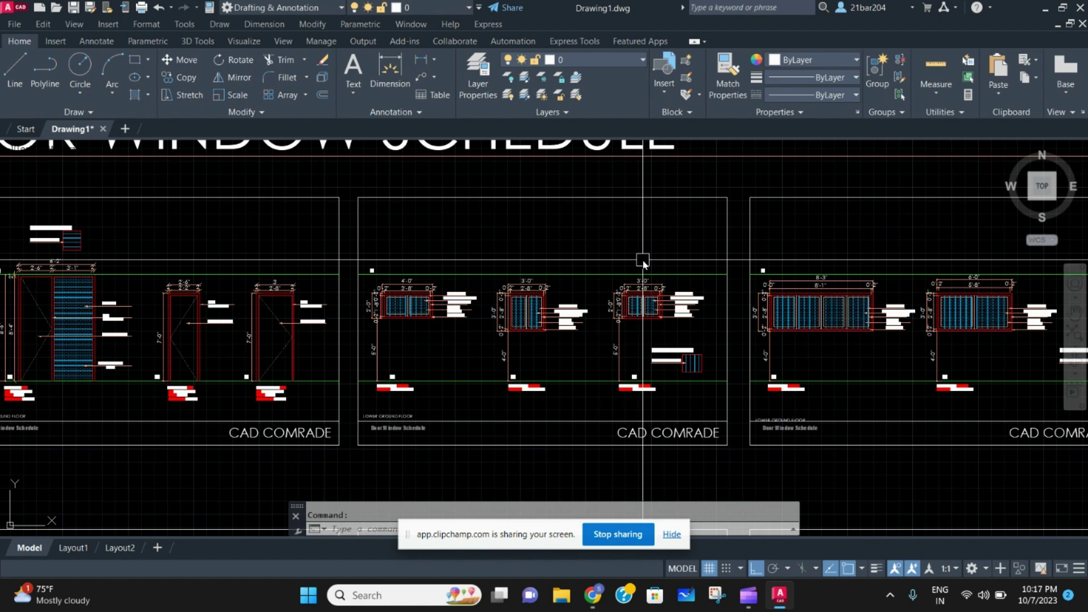
pyautogui.scroll(3, 587, 321)
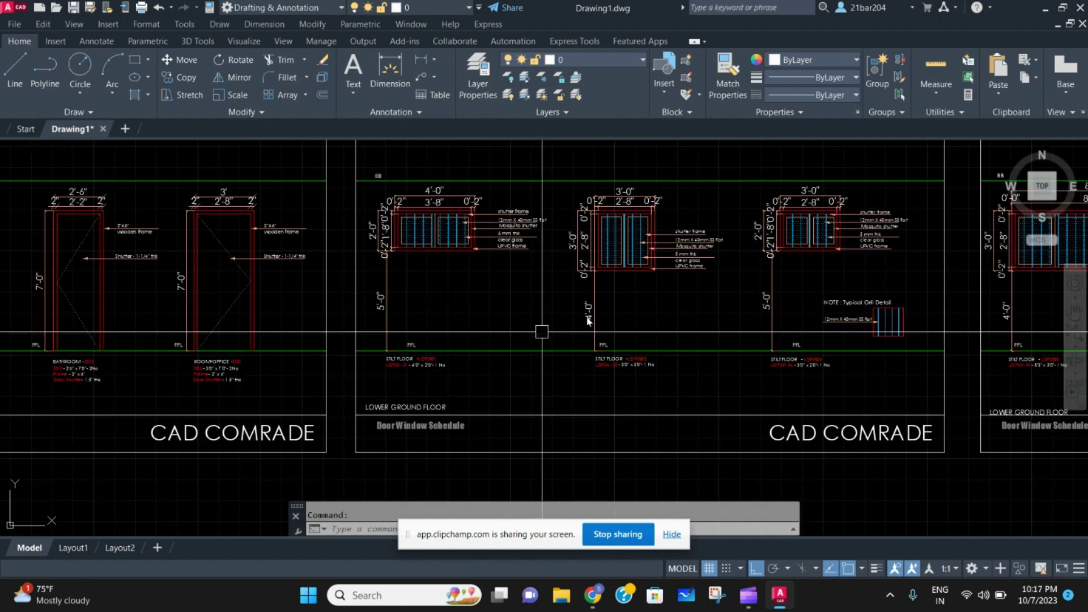
pyautogui.scroll(1, 542, 332)
pyautogui.scroll(2, 536, 357)
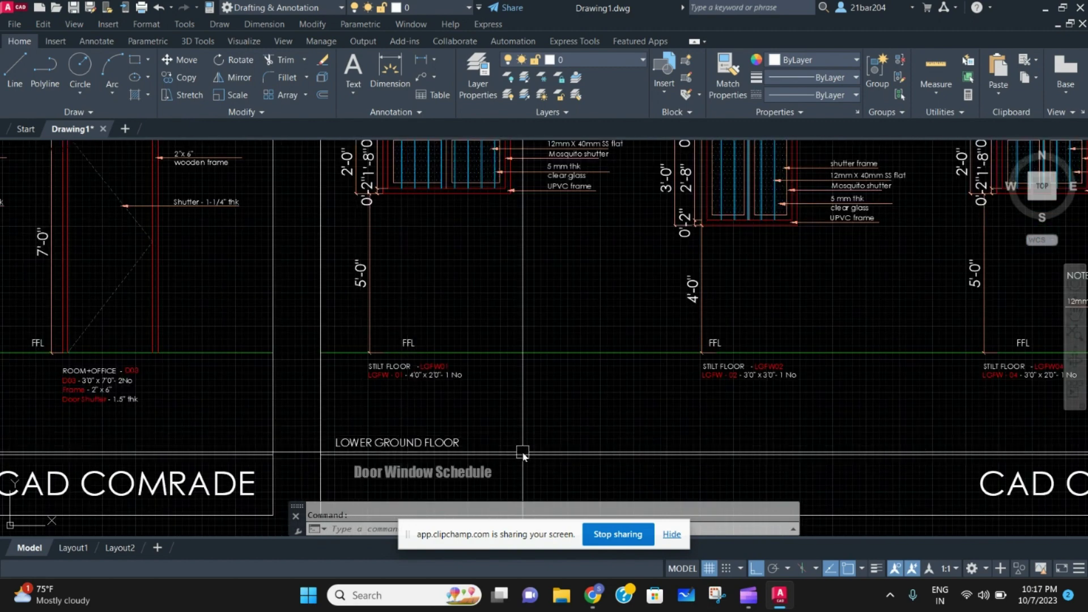
pyautogui.scroll(-2, 523, 454)
pyautogui.scroll(-1, 476, 281)
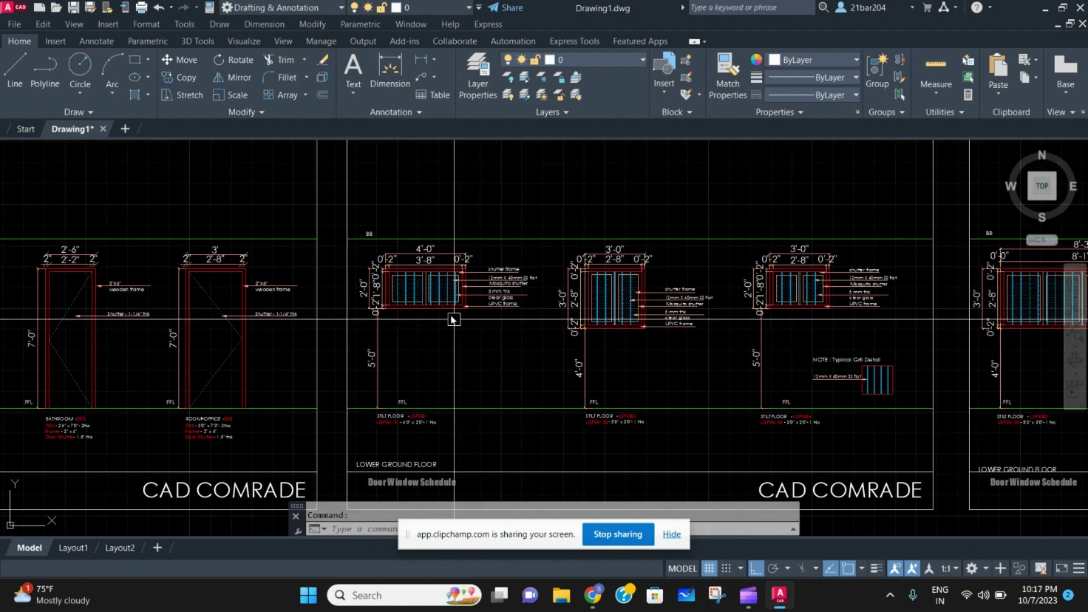
pyautogui.scroll(2, 453, 320)
pyautogui.scroll(2, 451, 374)
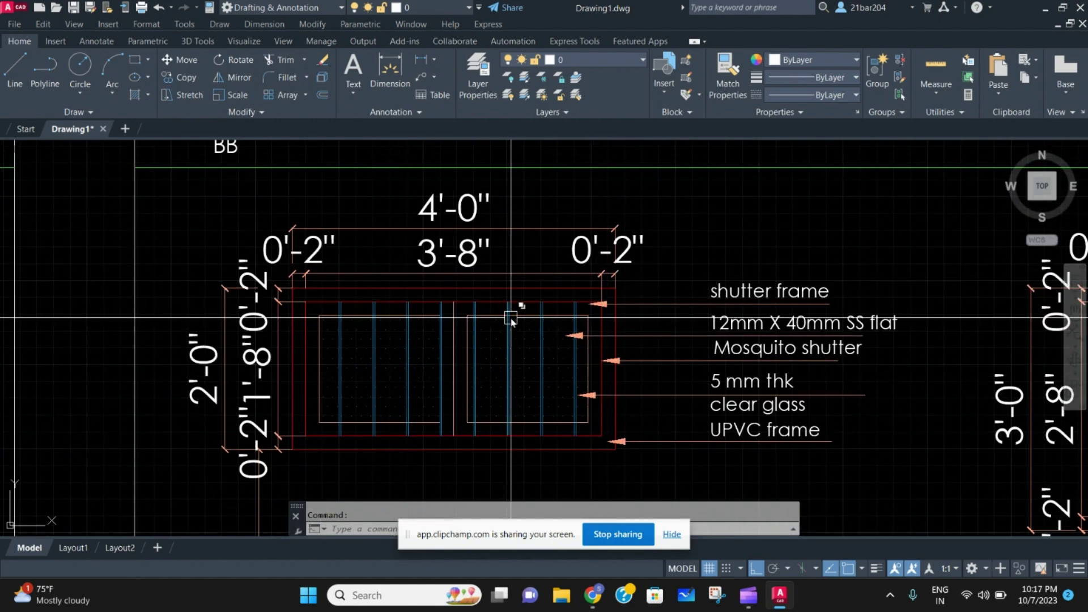
pyautogui.scroll(-2, 530, 331)
# Pan across the 3'-0" and first window details, following their shutter, glass and frame labels.
pyautogui.moveTo(493, 323); pyautogui.dragTo(442, 340, button='middle')
pyautogui.scroll(1, 450, 323)
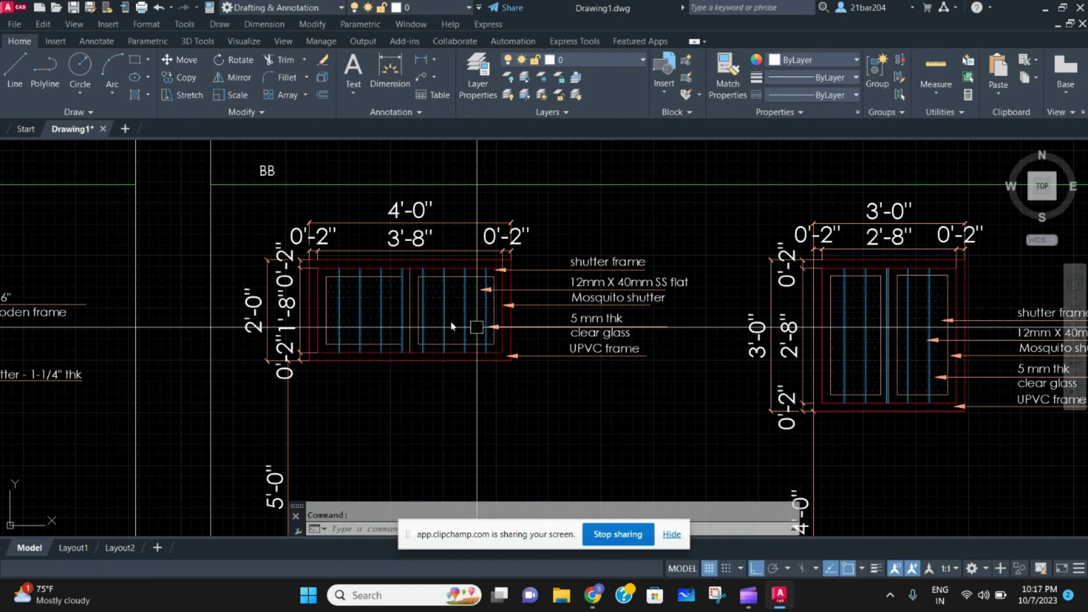
pyautogui.scroll(-3, 510, 324)
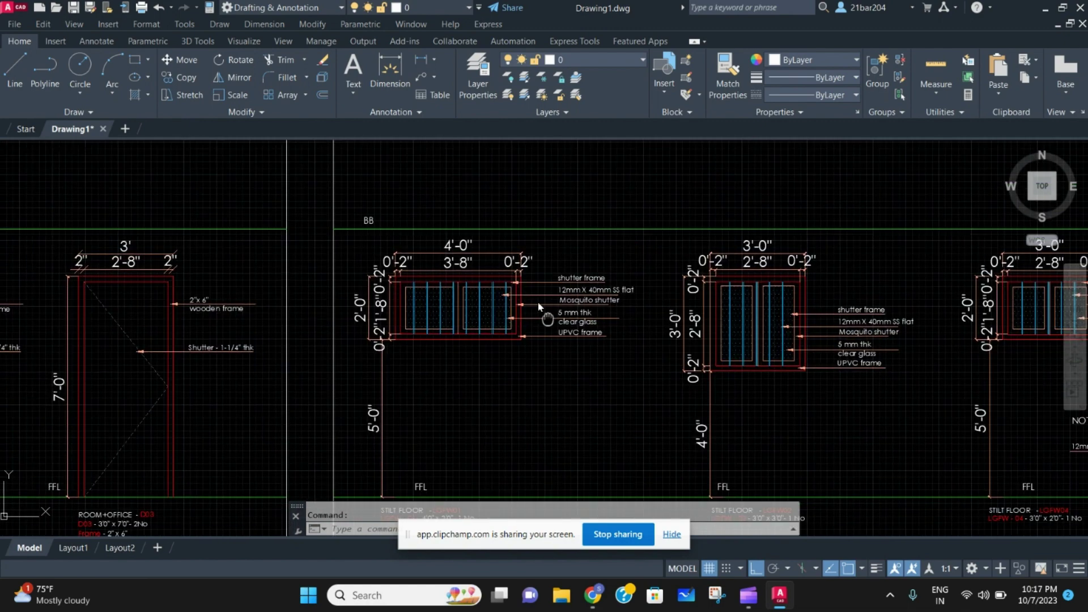
pyautogui.scroll(-1, 595, 323)
pyautogui.moveTo(631, 322); pyautogui.dragTo(609, 320, button='middle')
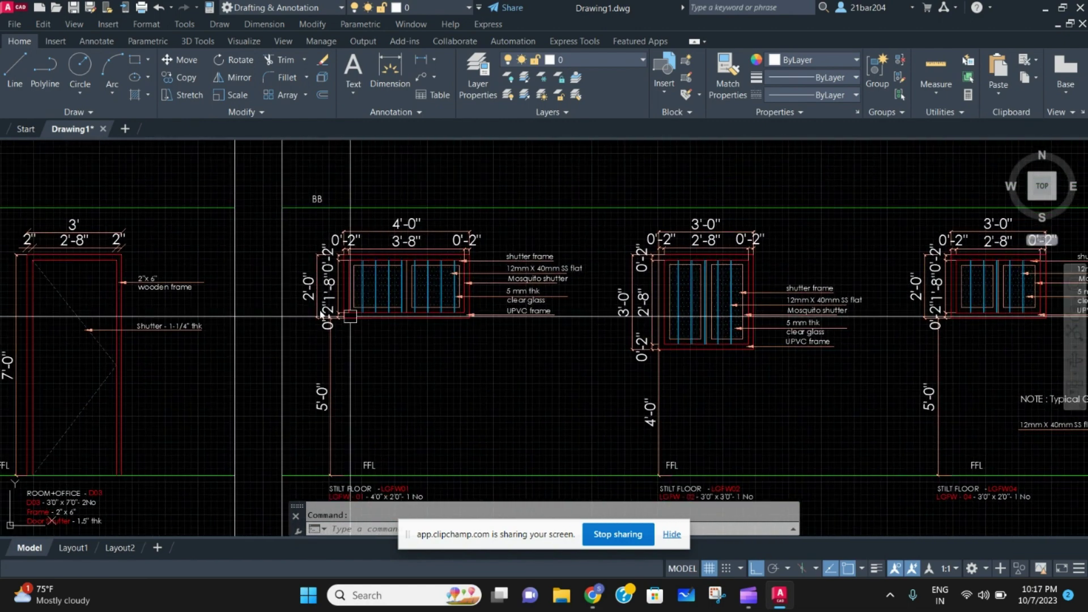
pyautogui.scroll(2, 377, 256)
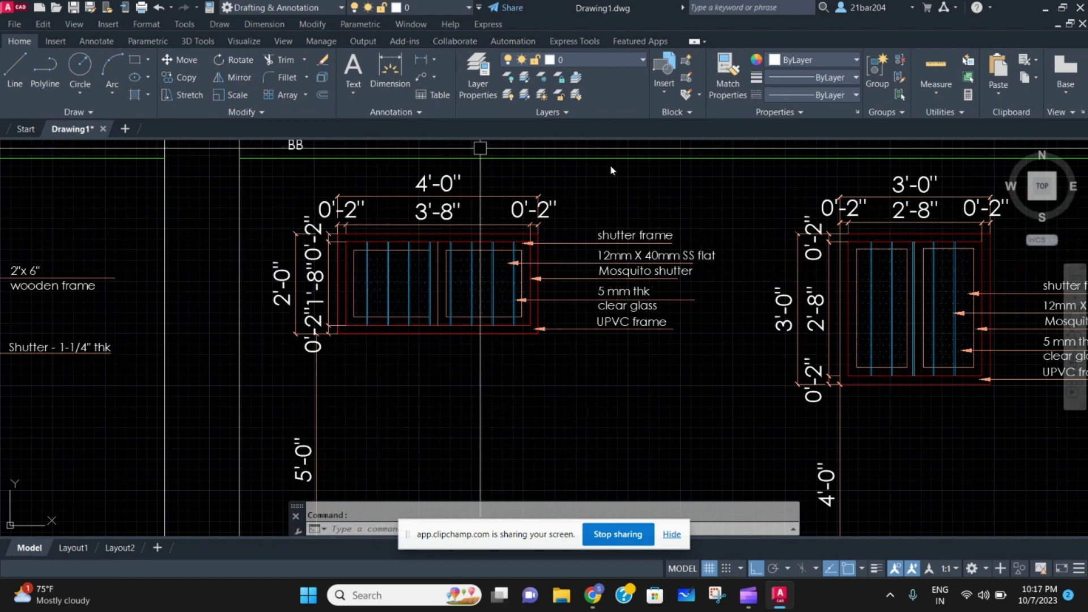
pyautogui.scroll(-2, 482, 280)
pyautogui.scroll(2, 478, 253)
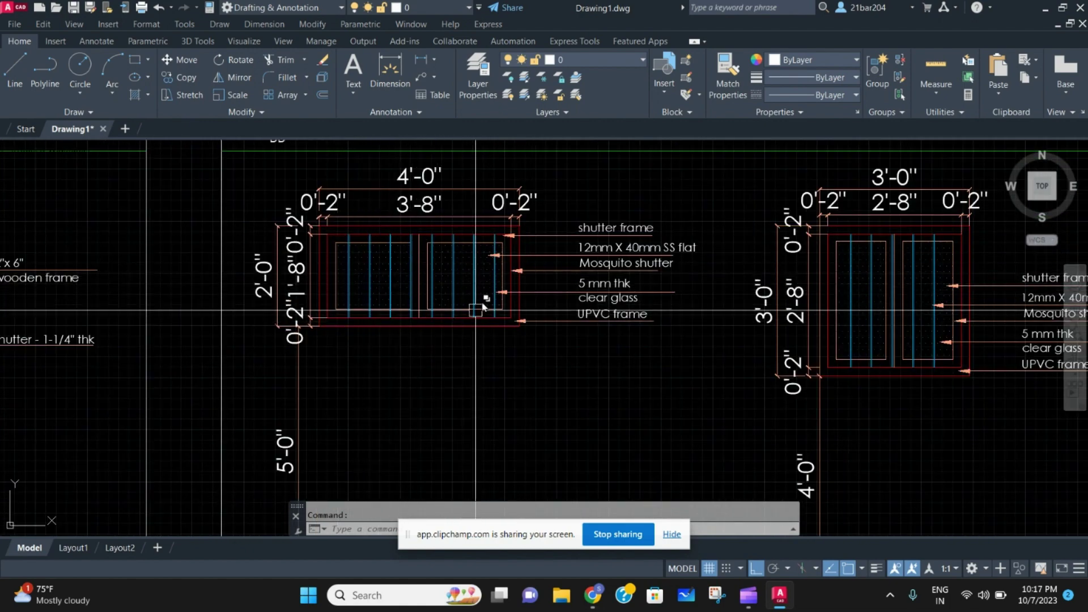
pyautogui.scroll(2, 635, 236)
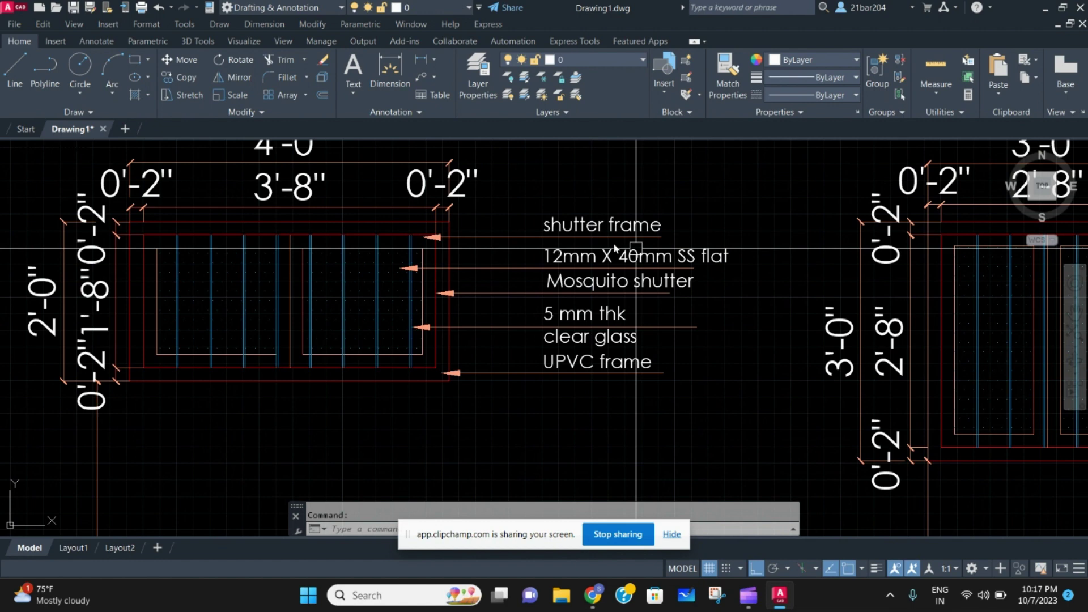
pyautogui.moveTo(542, 266); pyautogui.dragTo(526, 276, button='middle')
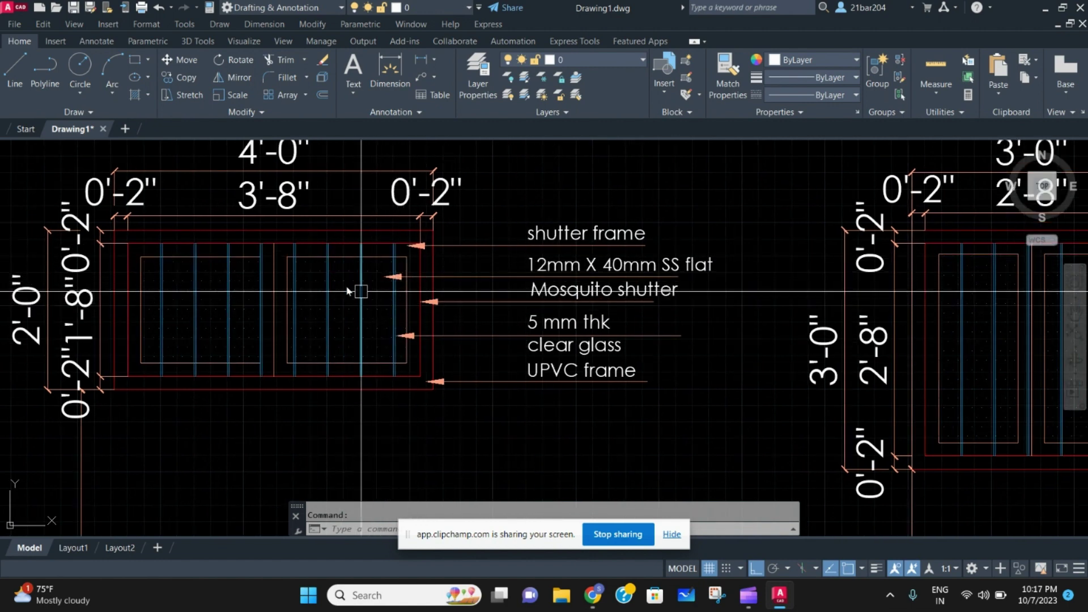
pyautogui.scroll(-2, 374, 296)
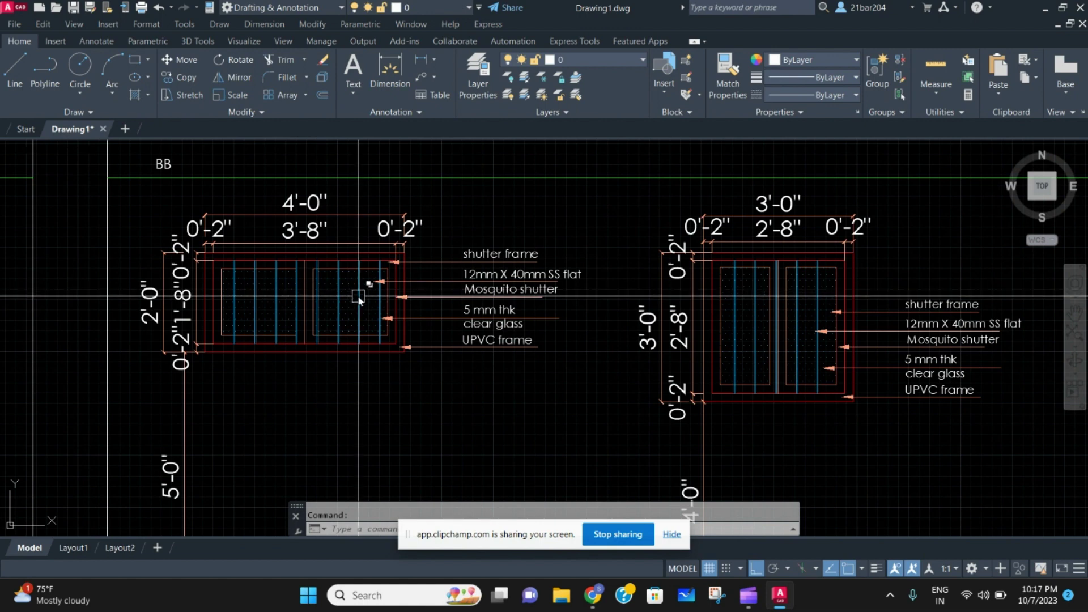
pyautogui.scroll(2, 365, 307)
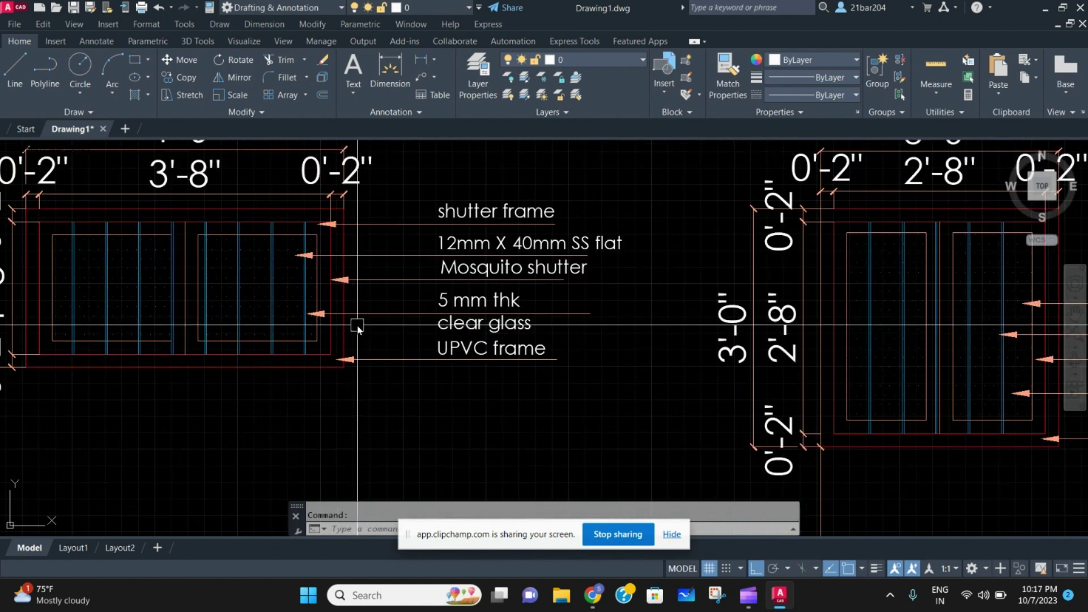
pyautogui.moveTo(343, 315); pyautogui.dragTo(383, 294, button='middle')
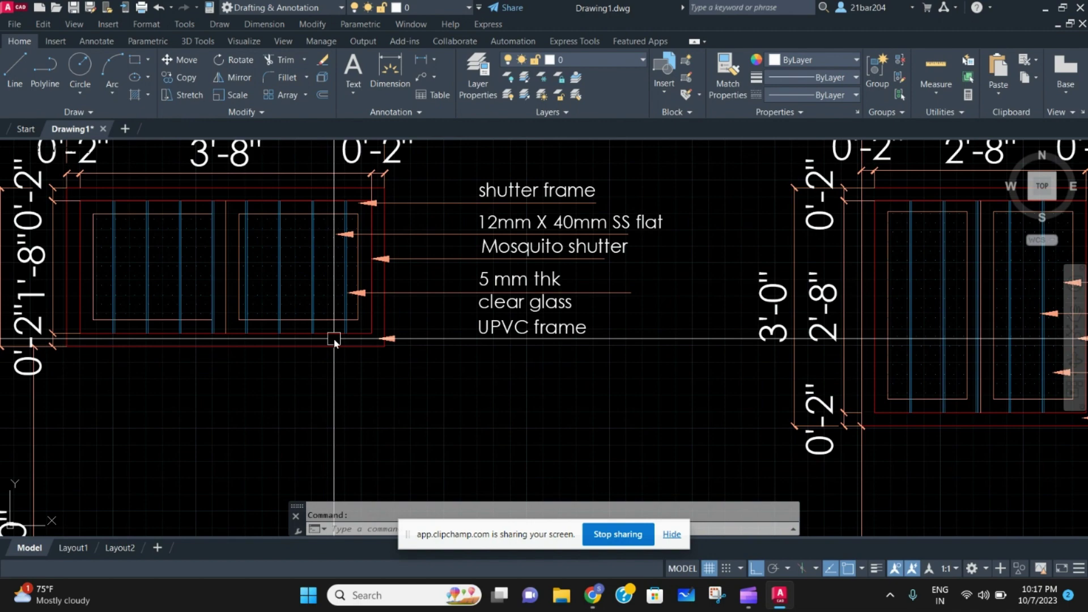
pyautogui.scroll(-3, 334, 340)
pyautogui.scroll(-4, 334, 340)
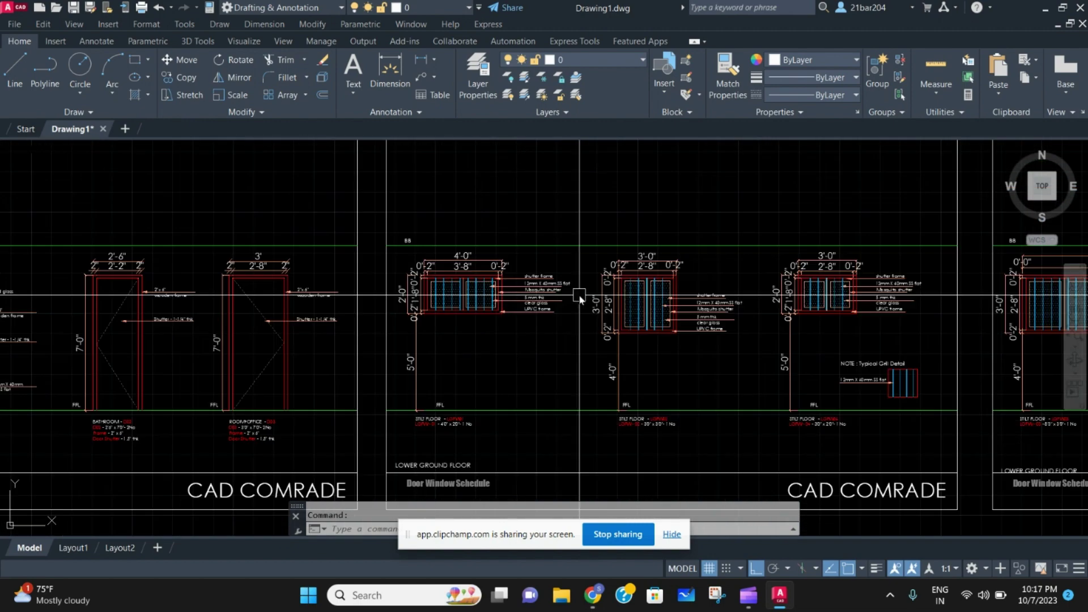
pyautogui.scroll(-2, 474, 304)
pyautogui.scroll(2, 473, 304)
pyautogui.scroll(-2, 472, 304)
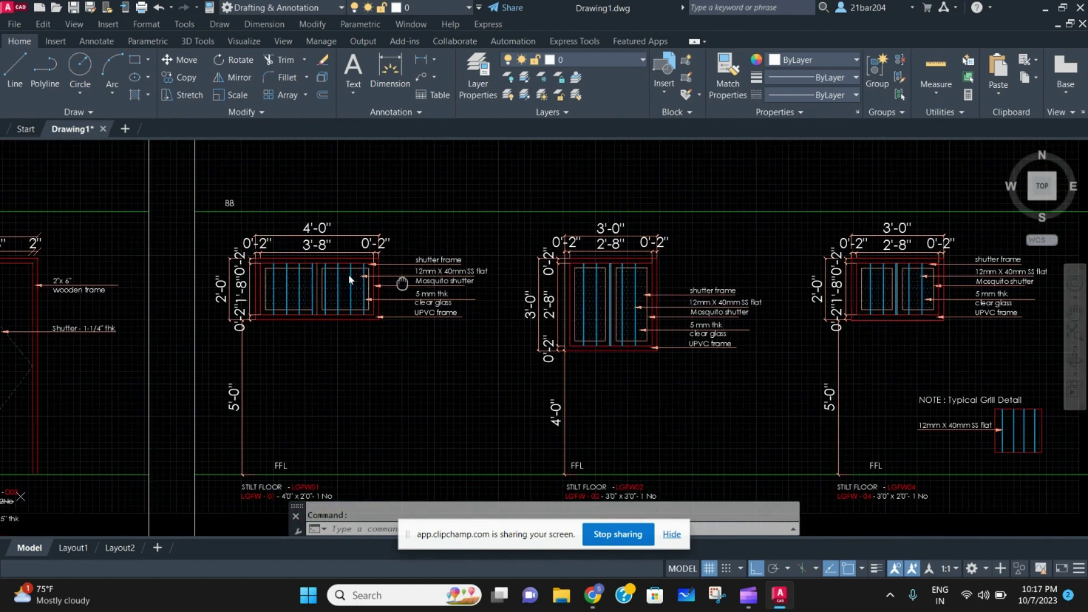
pyautogui.scroll(-3, 464, 291)
pyautogui.scroll(-4, 464, 291)
pyautogui.scroll(-2, 464, 291)
pyautogui.scroll(5, 647, 323)
pyautogui.scroll(1, 689, 332)
# Pan to the lower row of sheets and the middle sheet's window drawings.
pyautogui.moveTo(731, 425); pyautogui.dragTo(672, 315, button='middle')
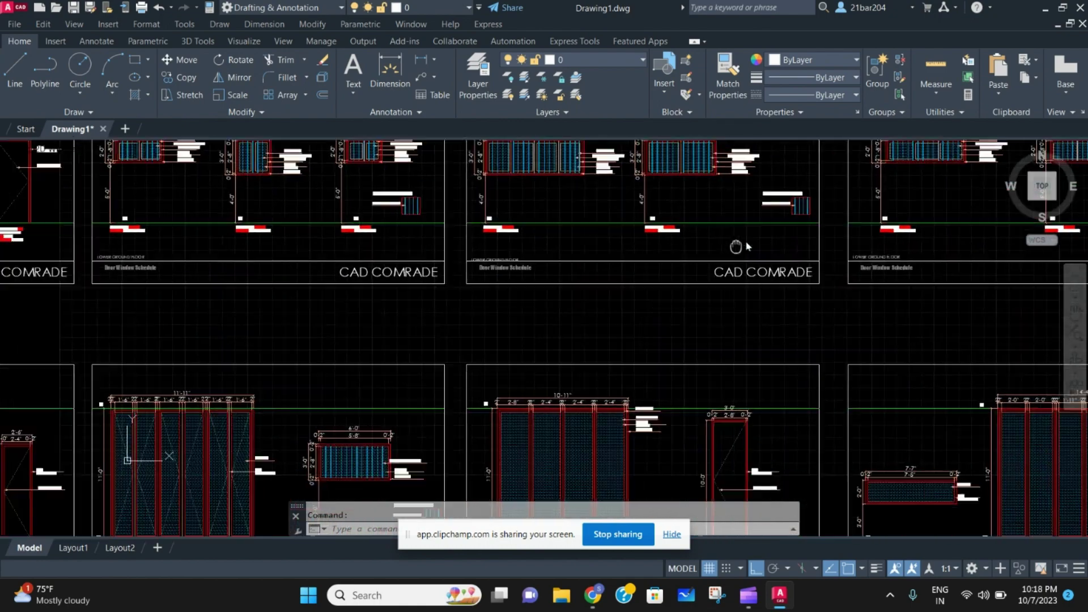
pyautogui.moveTo(585, 419); pyautogui.dragTo(584, 459, button='middle')
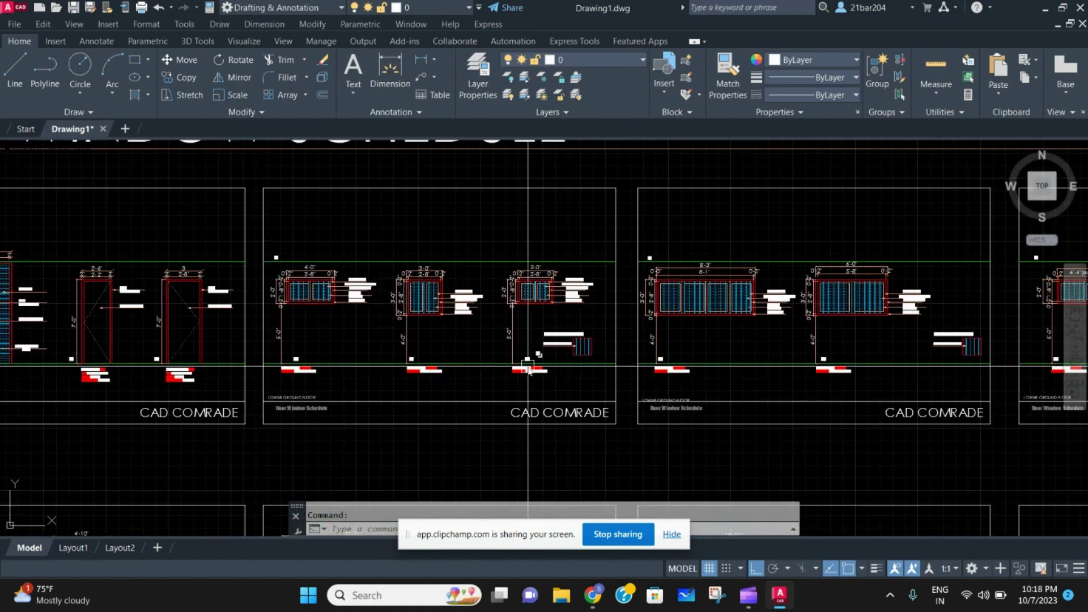
pyautogui.scroll(5, 564, 304)
pyautogui.scroll(3, 564, 305)
pyautogui.scroll(2, 578, 321)
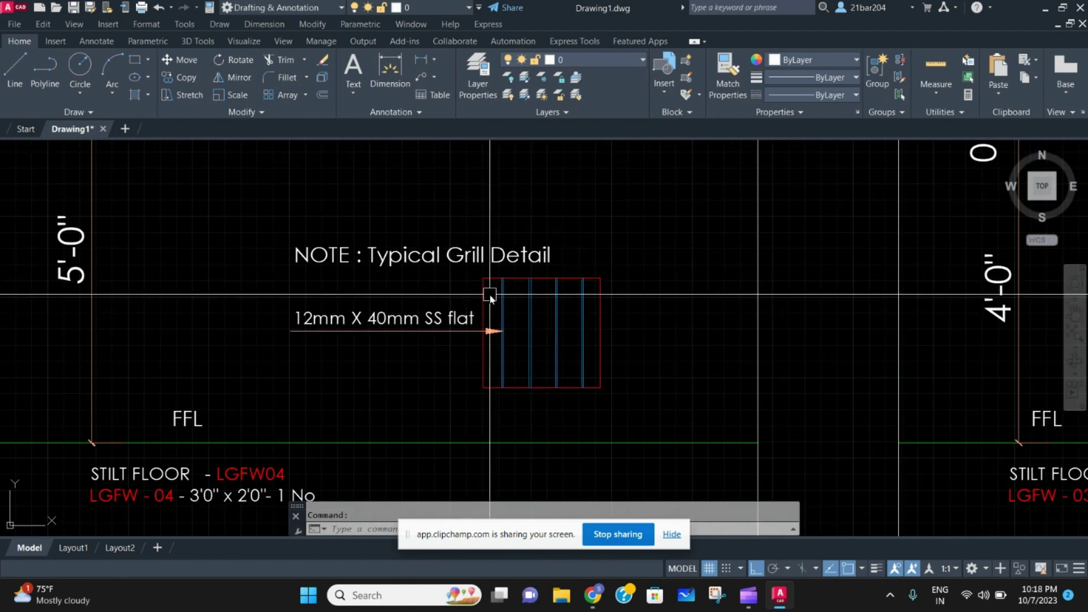
pyautogui.scroll(-5, 490, 296)
pyautogui.scroll(4, 411, 267)
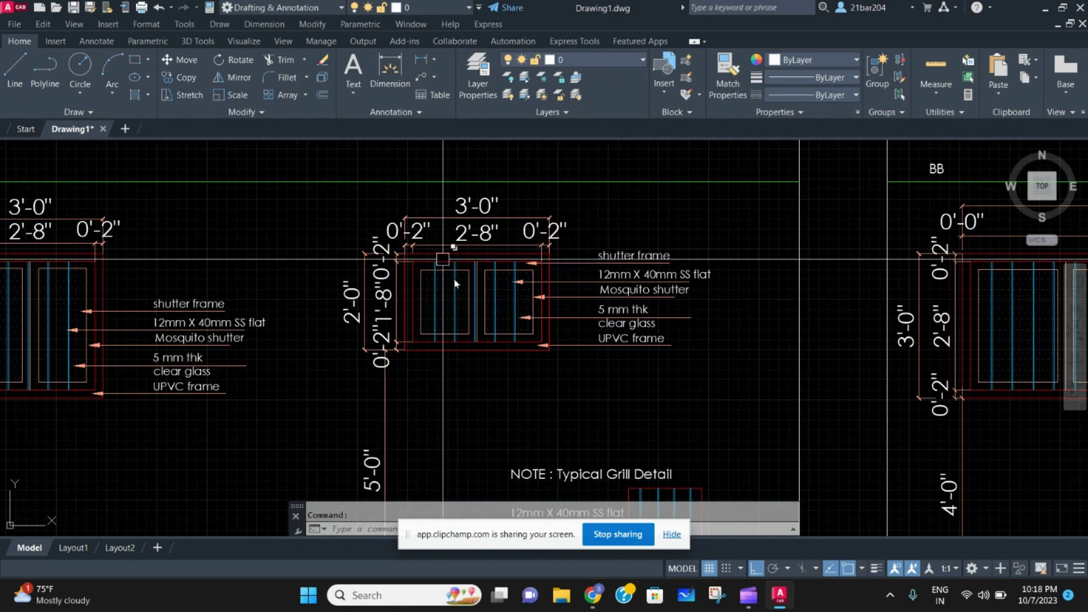
pyautogui.scroll(-4, 491, 289)
pyautogui.scroll(-4, 492, 289)
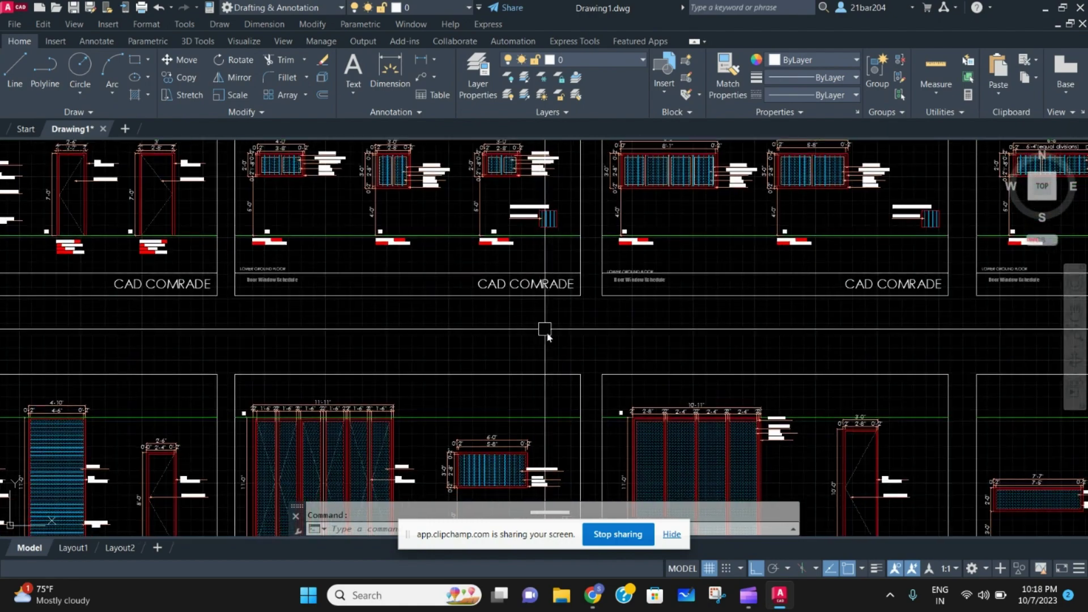
# Pan to centre the ground floor door sheets, then move across the schedule sheet grid.
pyautogui.moveTo(510, 256); pyautogui.dragTo(594, 290, button='middle')
pyautogui.moveTo(496, 342)
pyautogui.mouseDown(button='middle')
pyautogui.moveTo(337, 369)
pyautogui.moveTo(193, 355)
pyautogui.mouseUp(button='middle')
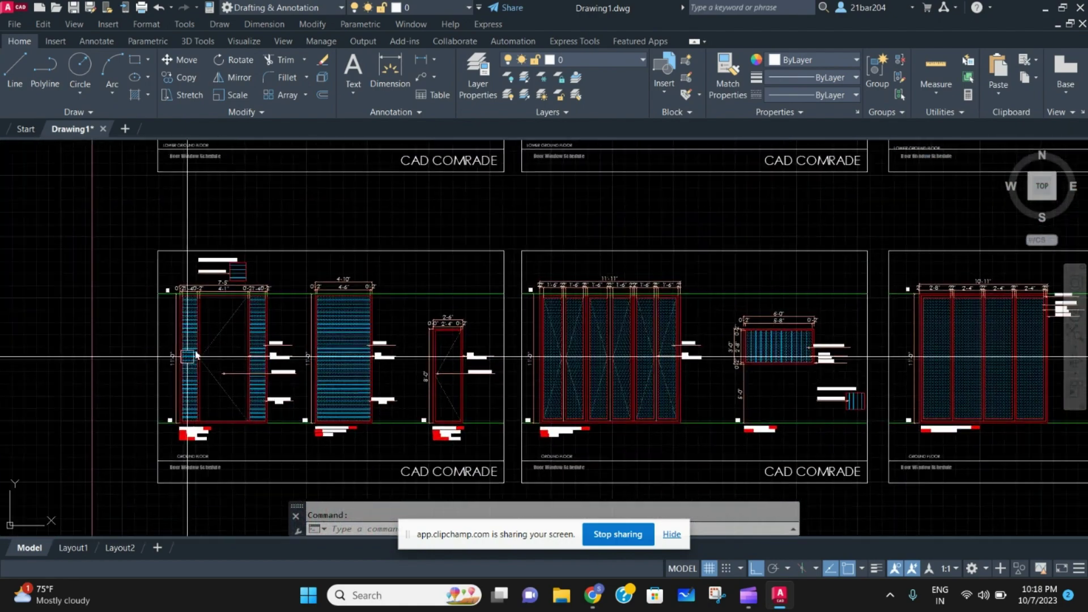
pyautogui.scroll(-3, 194, 340)
pyautogui.scroll(-4, 510, 297)
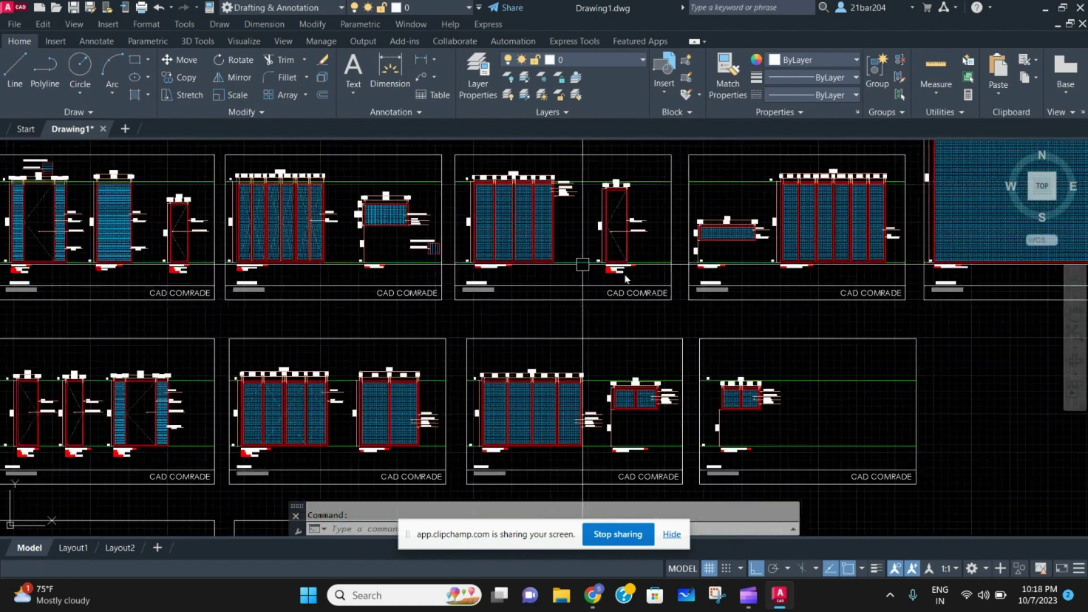
pyautogui.scroll(-2, 672, 366)
pyautogui.scroll(5, 672, 366)
pyautogui.scroll(-3, 672, 365)
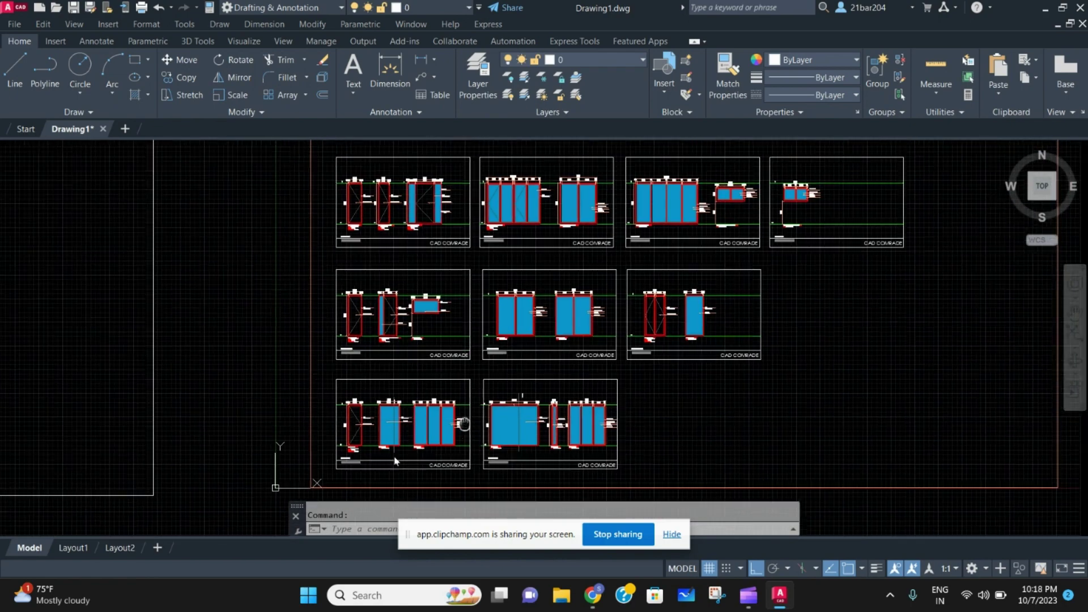
pyautogui.scroll(1, 613, 440)
pyautogui.scroll(-2, 612, 439)
pyautogui.scroll(-1, 705, 390)
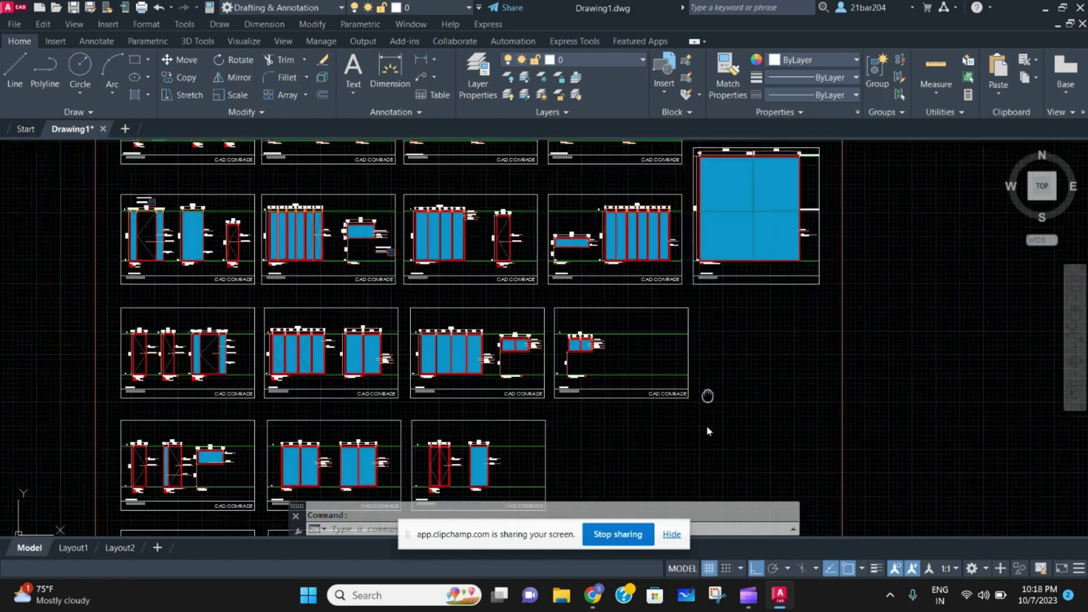
pyautogui.scroll(-2, 655, 355)
pyautogui.scroll(-1, 654, 355)
pyautogui.scroll(2, 654, 356)
pyautogui.scroll(1, 628, 324)
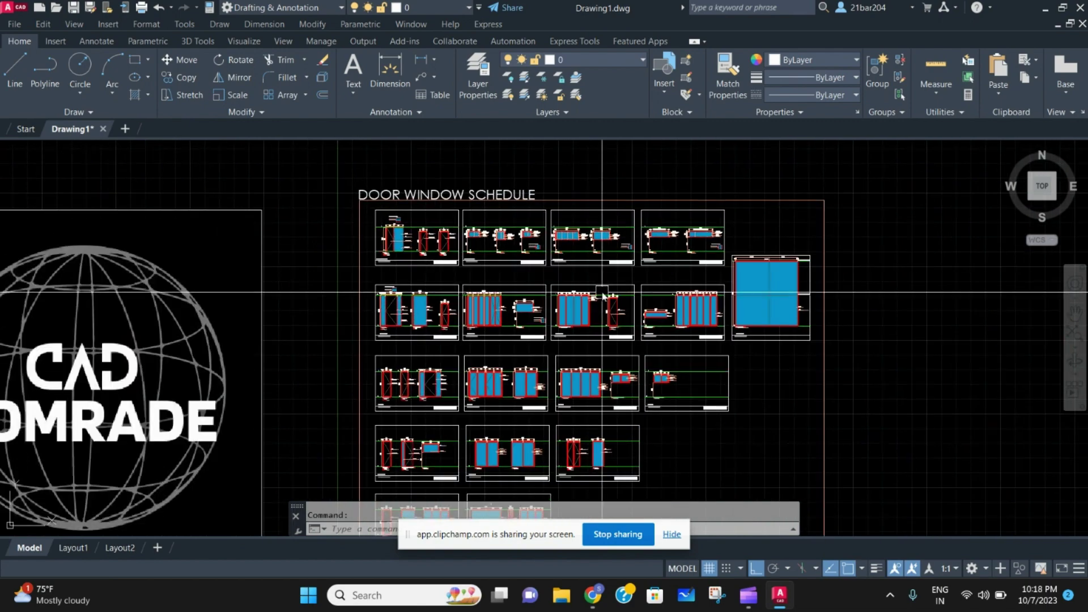
pyautogui.scroll(2, 603, 281)
pyautogui.scroll(-1, 602, 280)
pyautogui.scroll(-2, 601, 280)
pyautogui.scroll(-1, 600, 306)
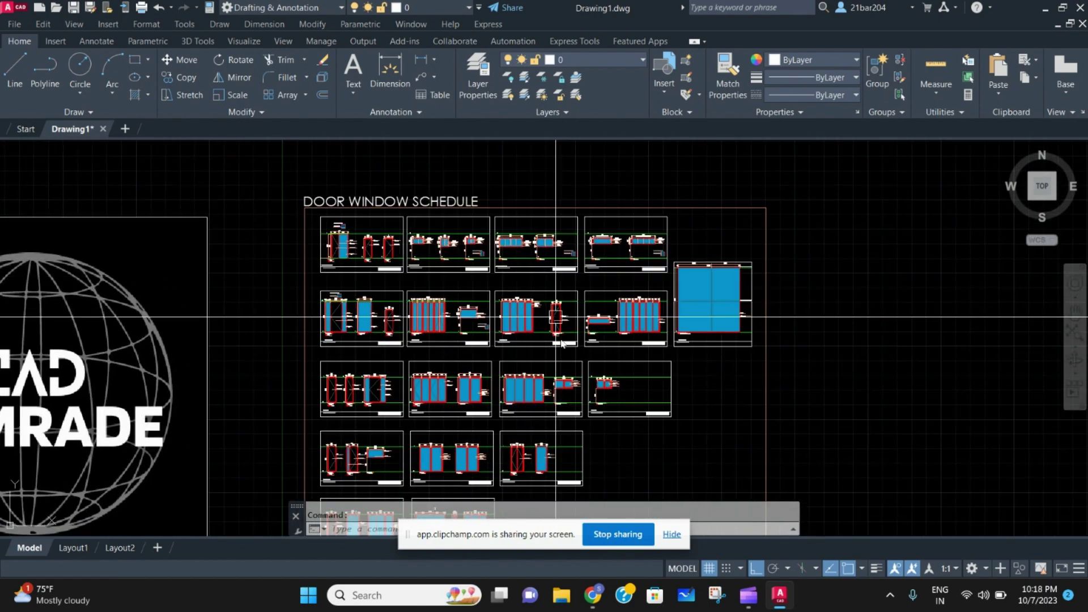
pyautogui.scroll(3, 595, 335)
pyautogui.moveTo(468, 354); pyautogui.dragTo(505, 319, button='middle')
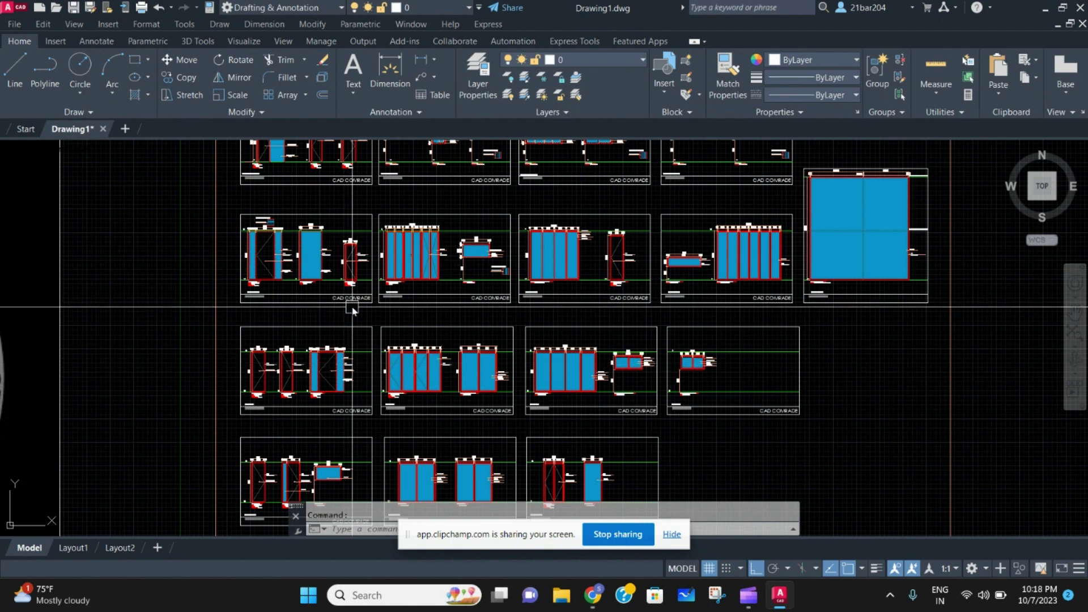
pyautogui.scroll(3, 352, 309)
pyautogui.scroll(1, 238, 315)
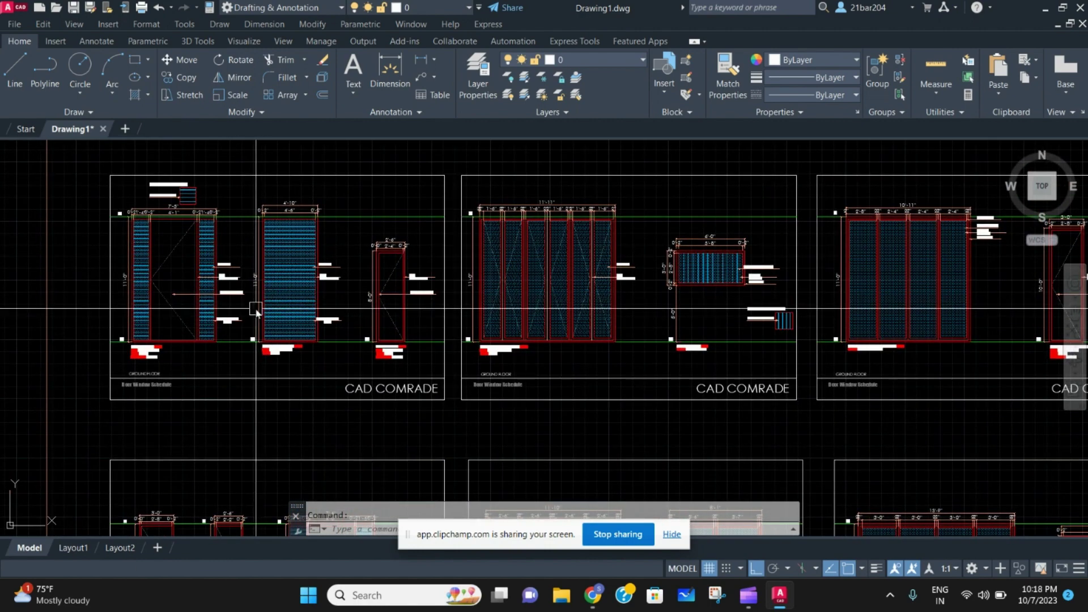
pyautogui.scroll(2, 249, 306)
pyautogui.scroll(3, 209, 307)
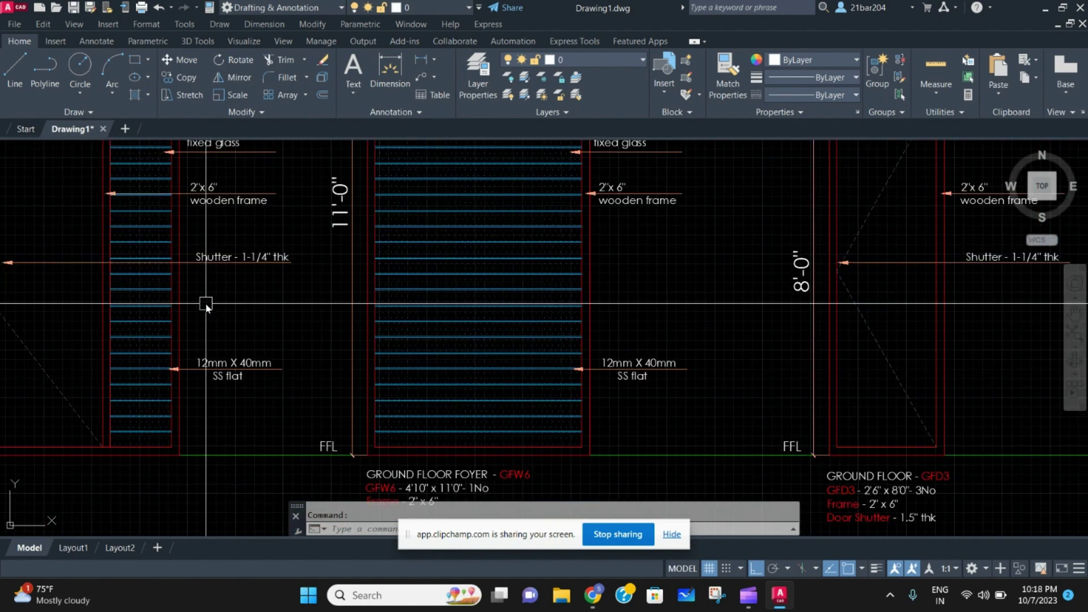
pyautogui.scroll(-3, 206, 305)
pyautogui.scroll(-3, 206, 305)
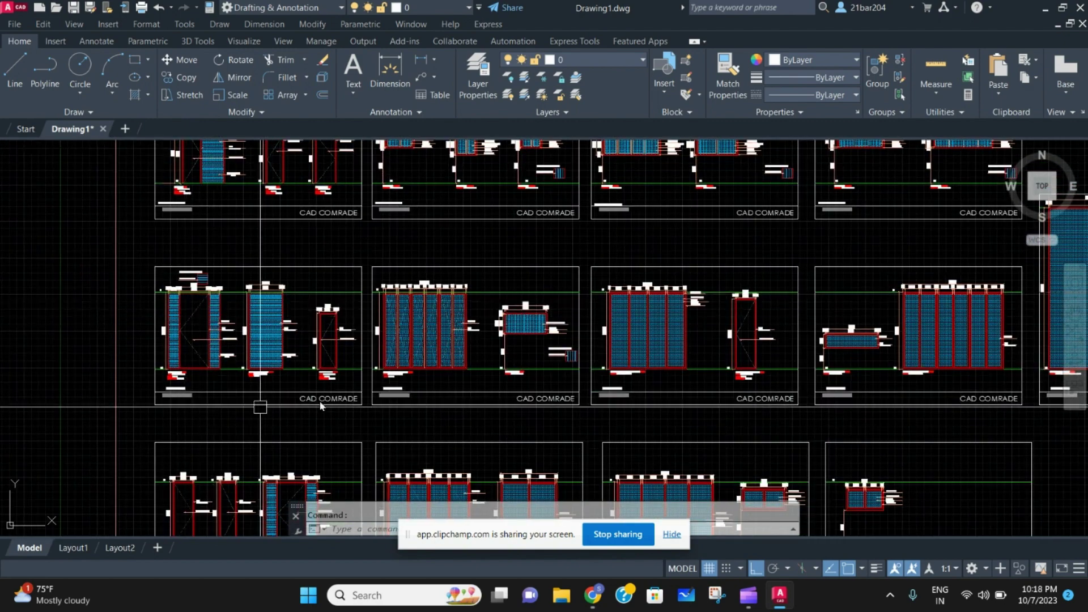
# Centre the ground floor row of sheets after viewing the GFW6 foyer door.
pyautogui.moveTo(568, 293); pyautogui.dragTo(374, 337, button='middle')
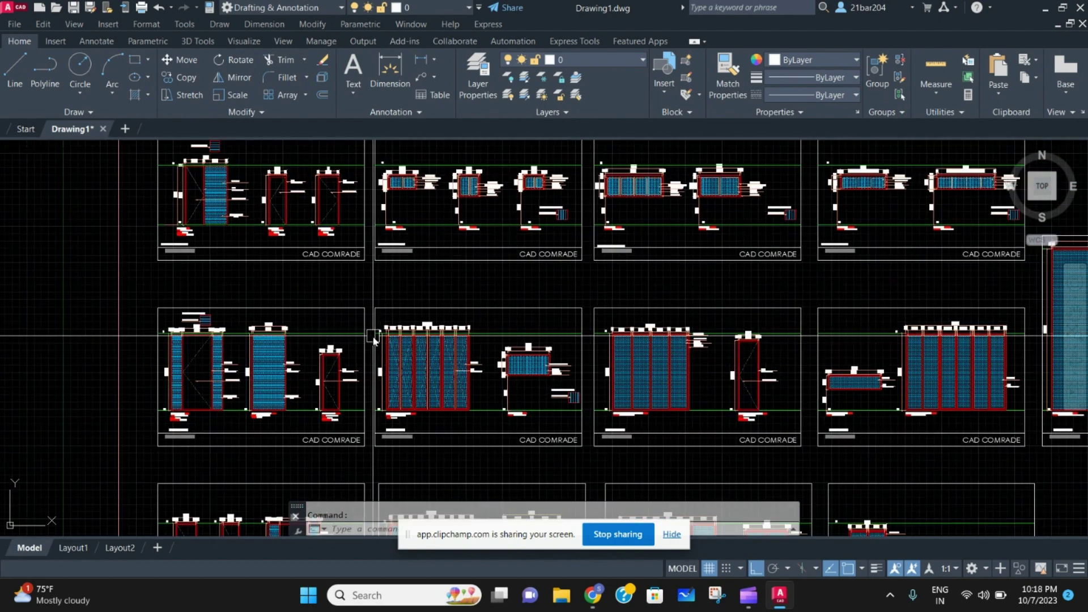
pyautogui.scroll(3, 559, 283)
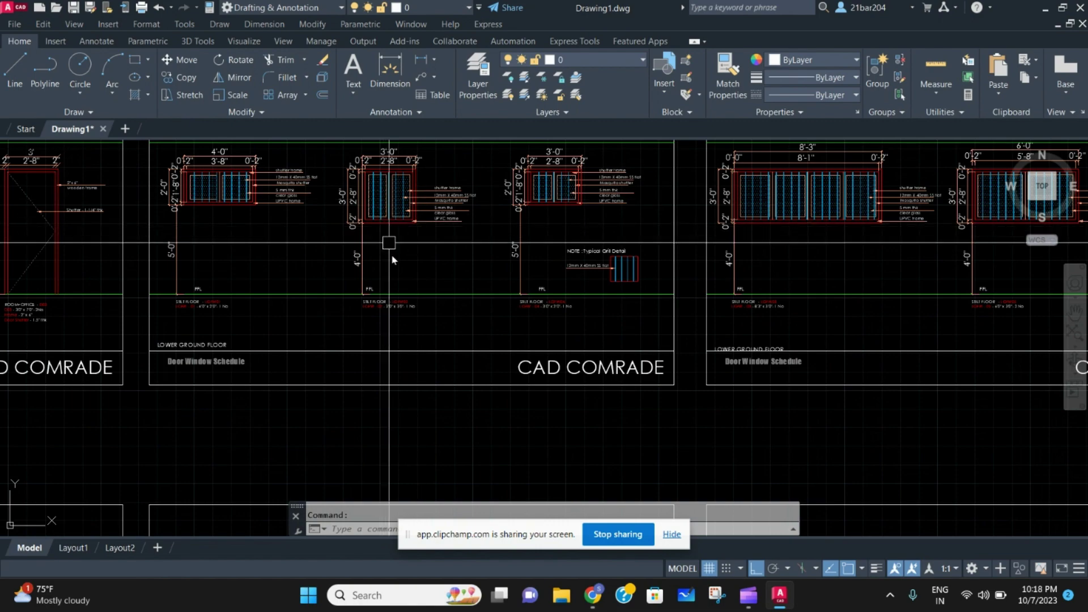
pyautogui.scroll(-2, 459, 264)
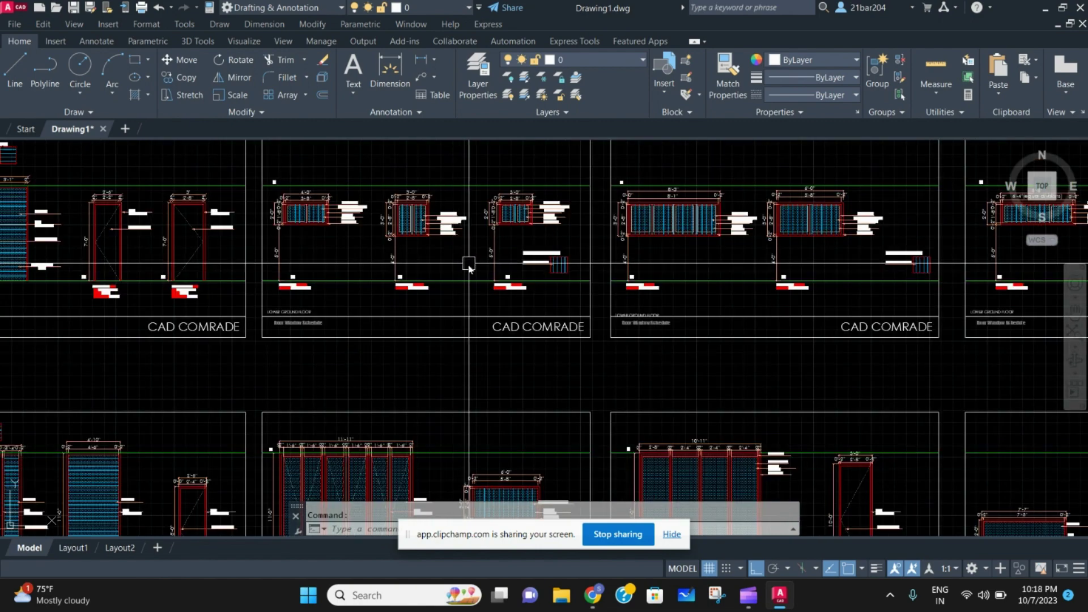
pyautogui.scroll(-2, 468, 266)
pyautogui.scroll(4, 403, 331)
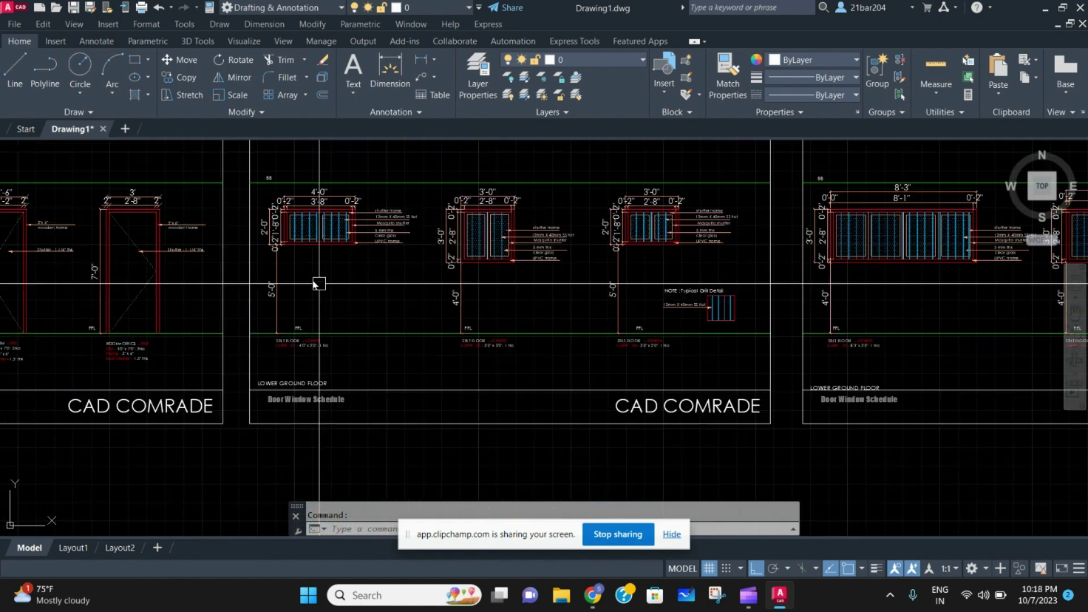
pyautogui.scroll(-2, 368, 266)
pyautogui.scroll(1, 368, 265)
pyautogui.scroll(1, 442, 298)
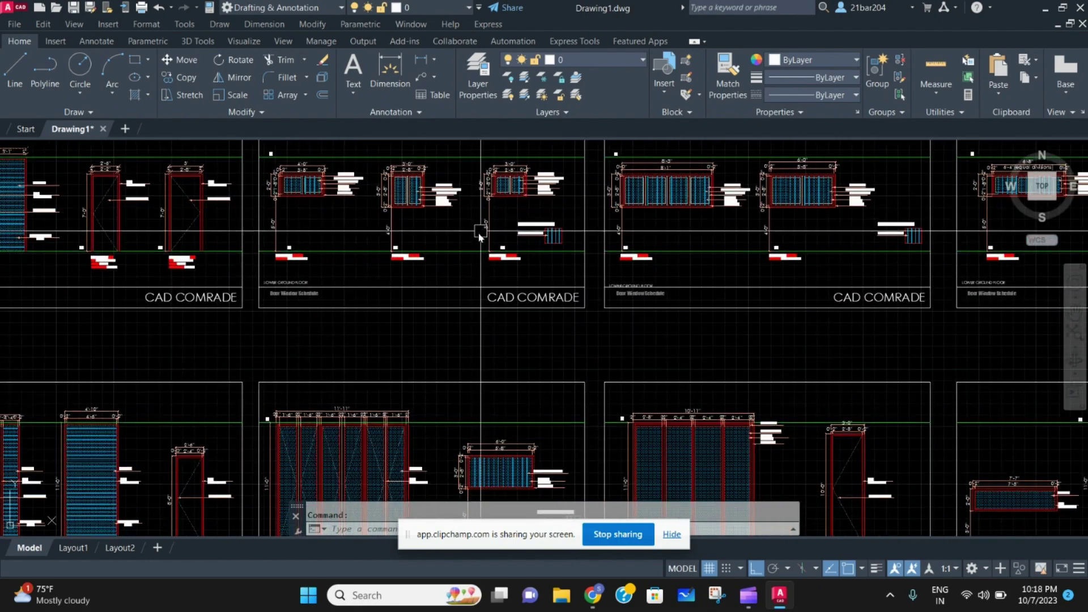
pyautogui.scroll(1, 565, 344)
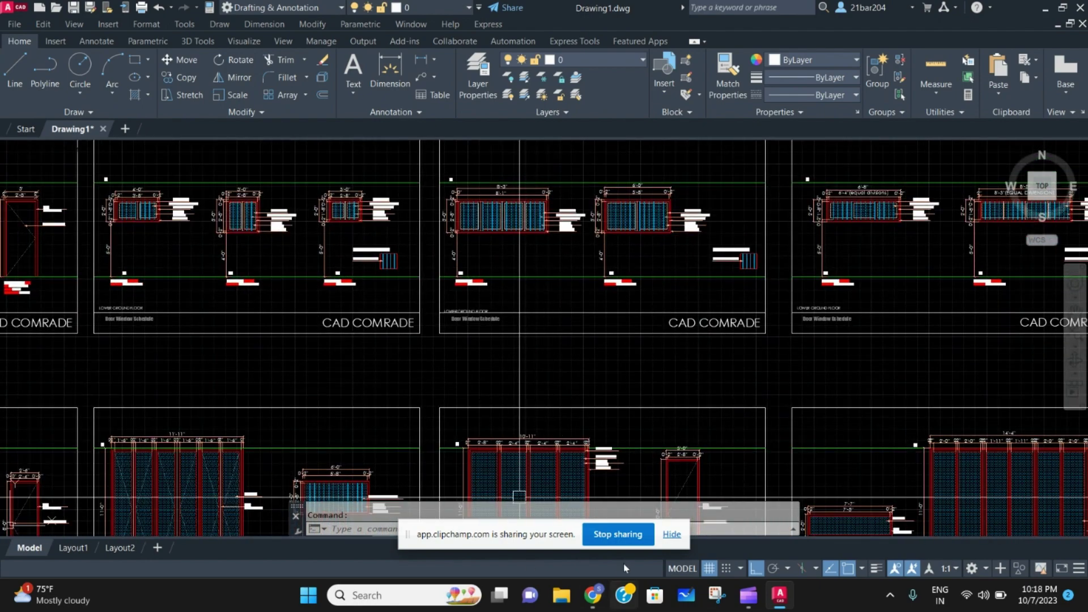